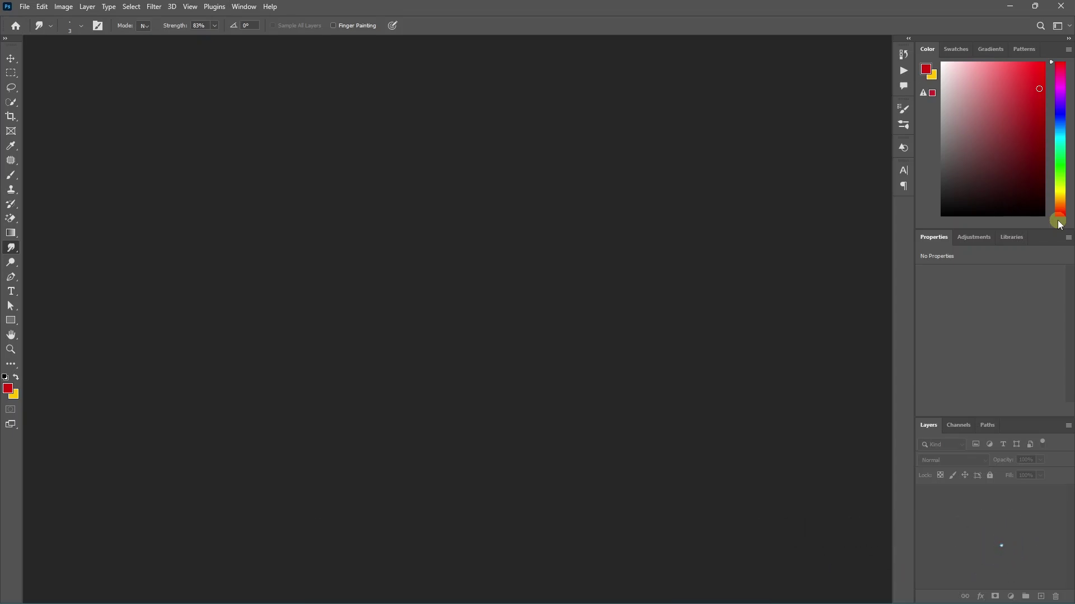
Open the parrot photo pexels-camilo-laverde-262062373-18604368.jpg from the "Blur the bg and color grade parrot" folder.
key("alt+Tab")
key("alt+Tab")
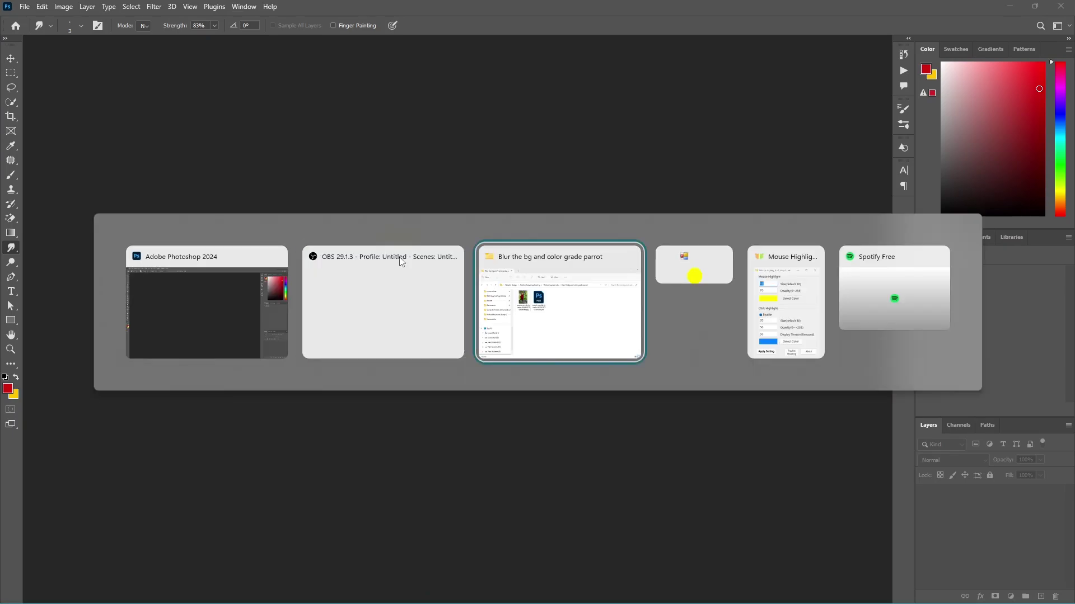
left_click_drag(582, 193, 288, 240)
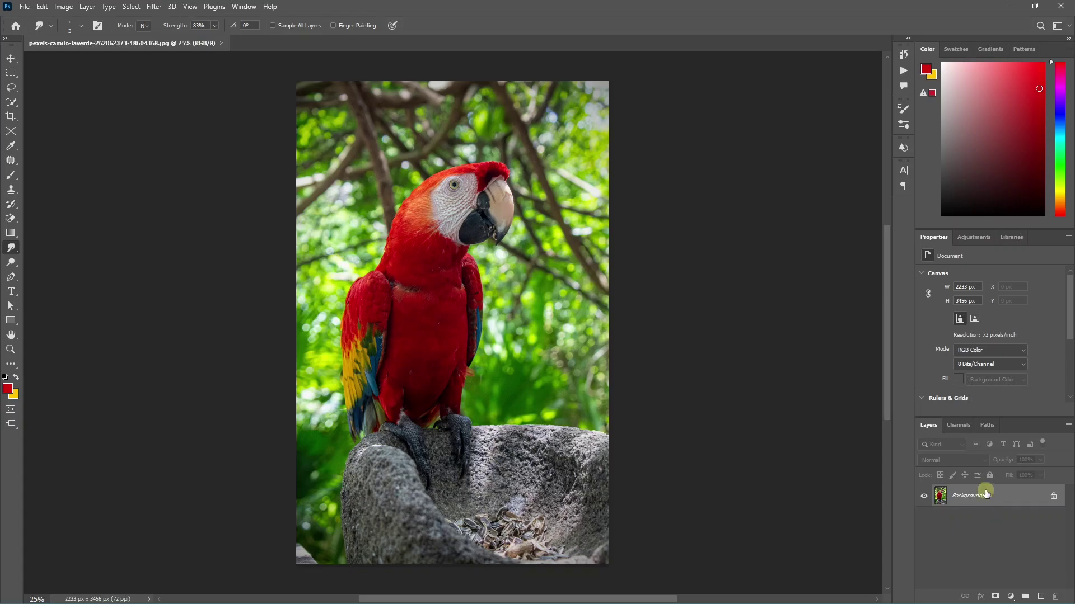
Duplicate the Background layer and hide the original.
key("ctrl+j")
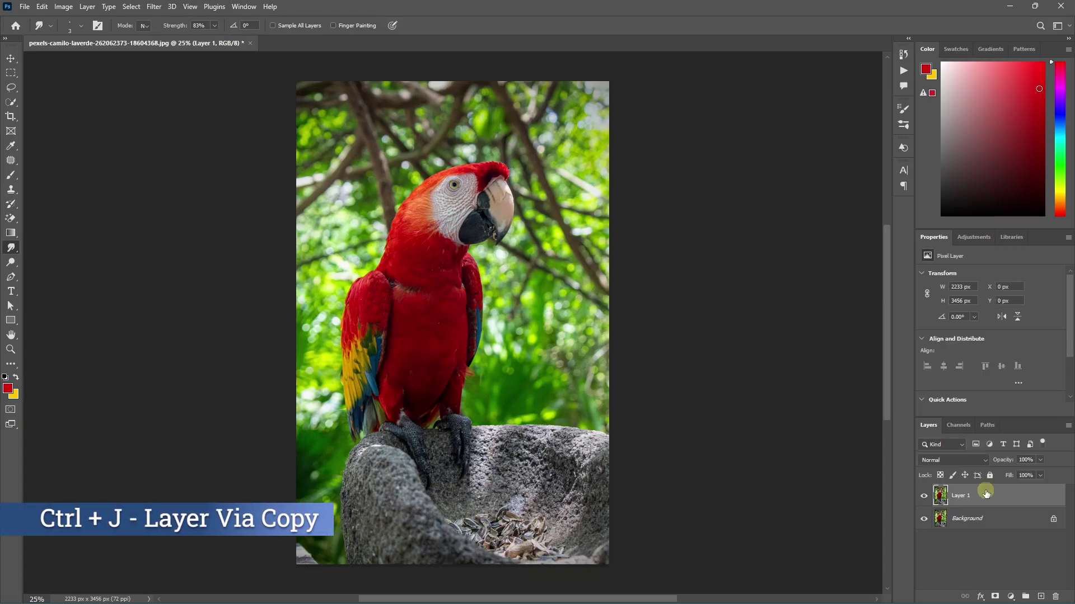
left_click(924, 520)
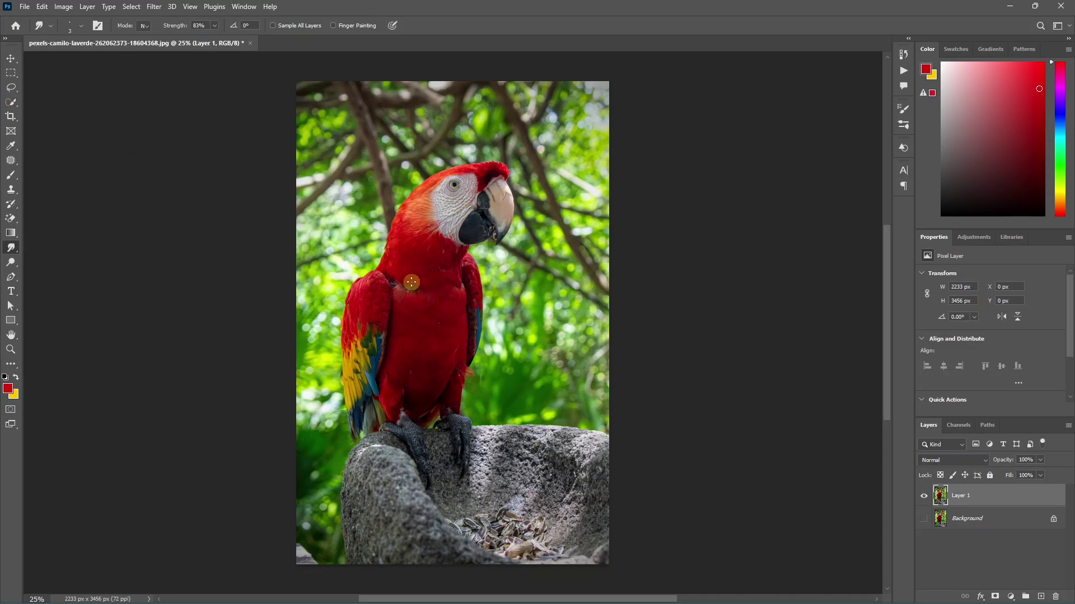
Select the parrot with Select Subject and add the entire stone bowl to the selection with the Quick Selection tool.
left_click(136, 9)
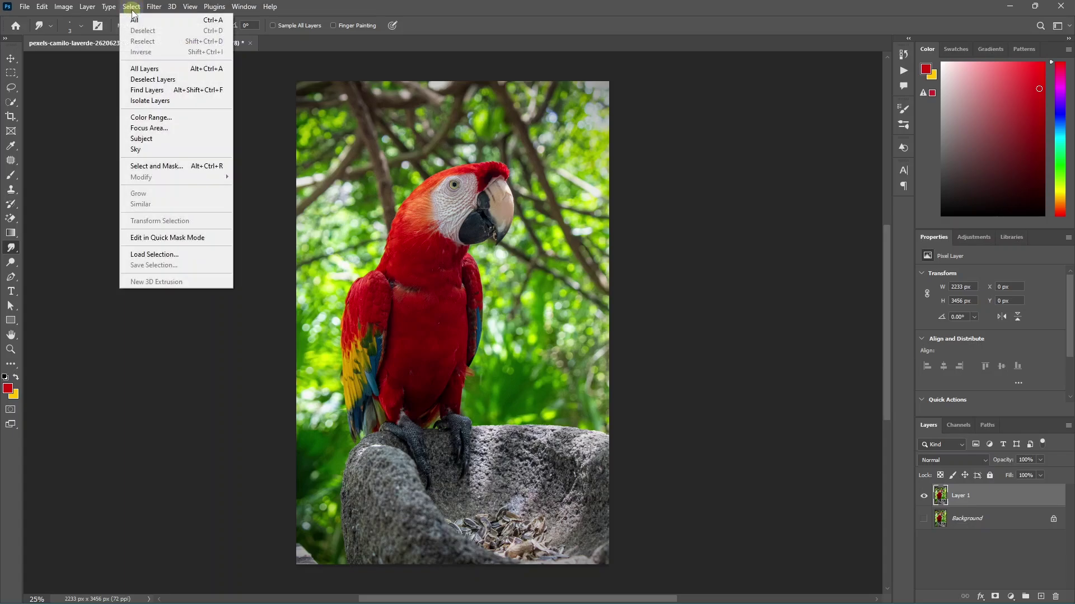
left_click(195, 138)
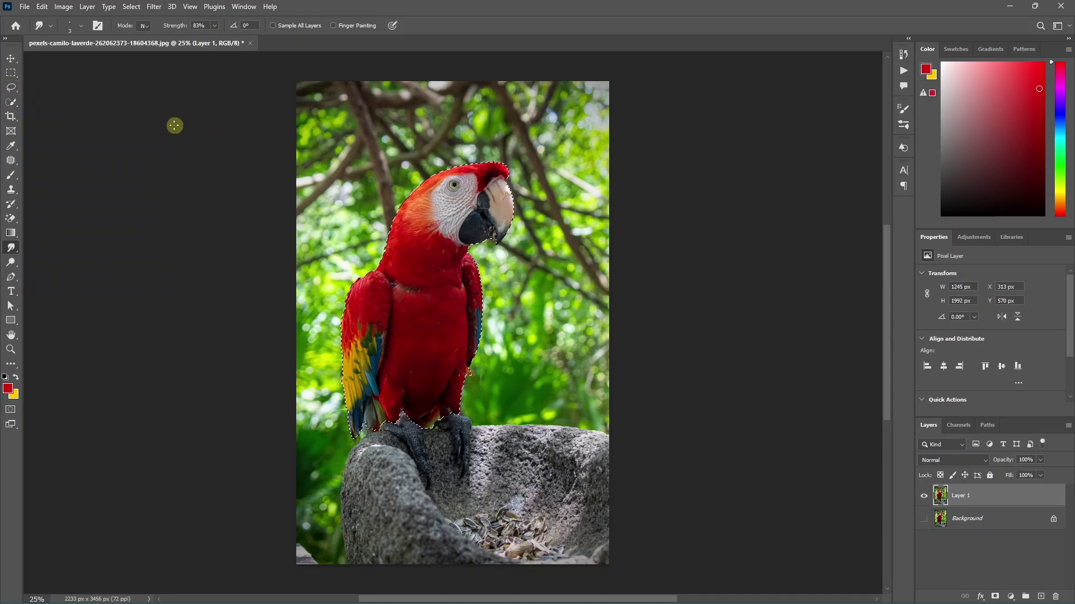
left_click(13, 105)
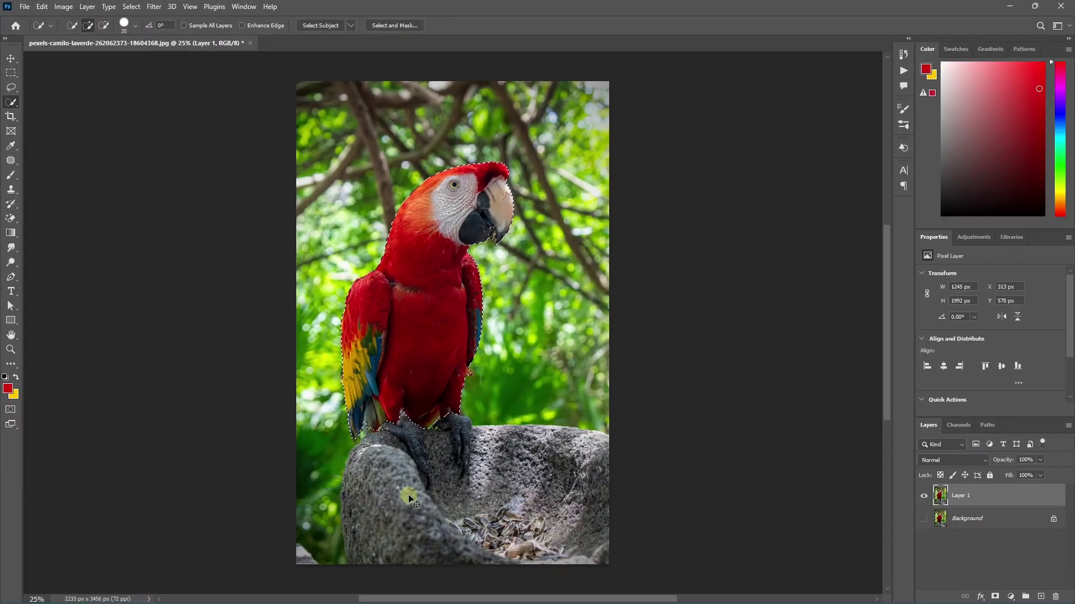
scroll(407, 494, "up", 8)
left_click_drag(379, 339, 391, 386)
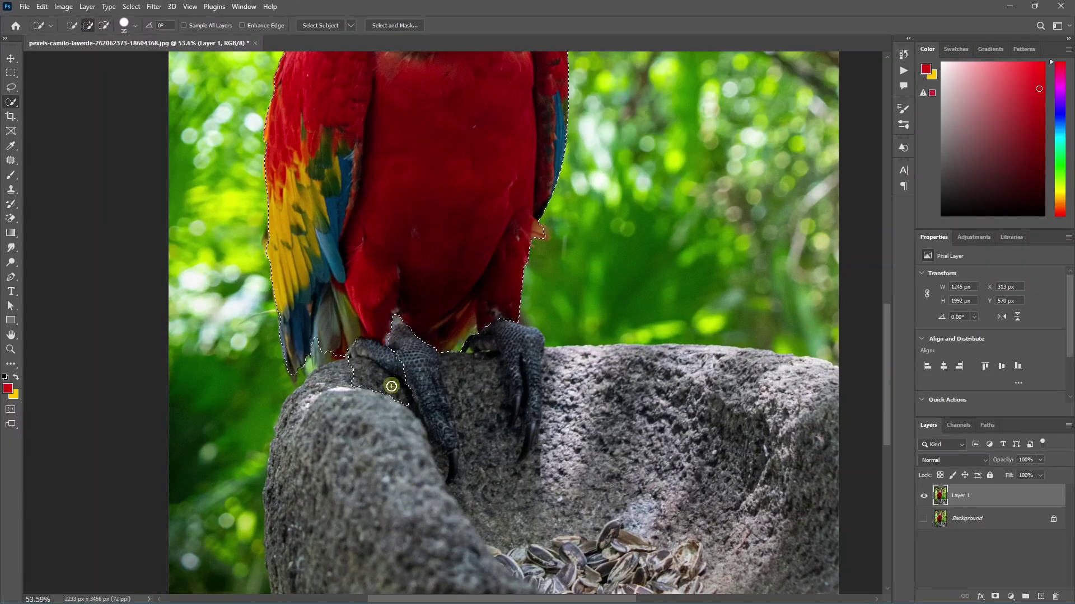
scroll(397, 493, "down", 4)
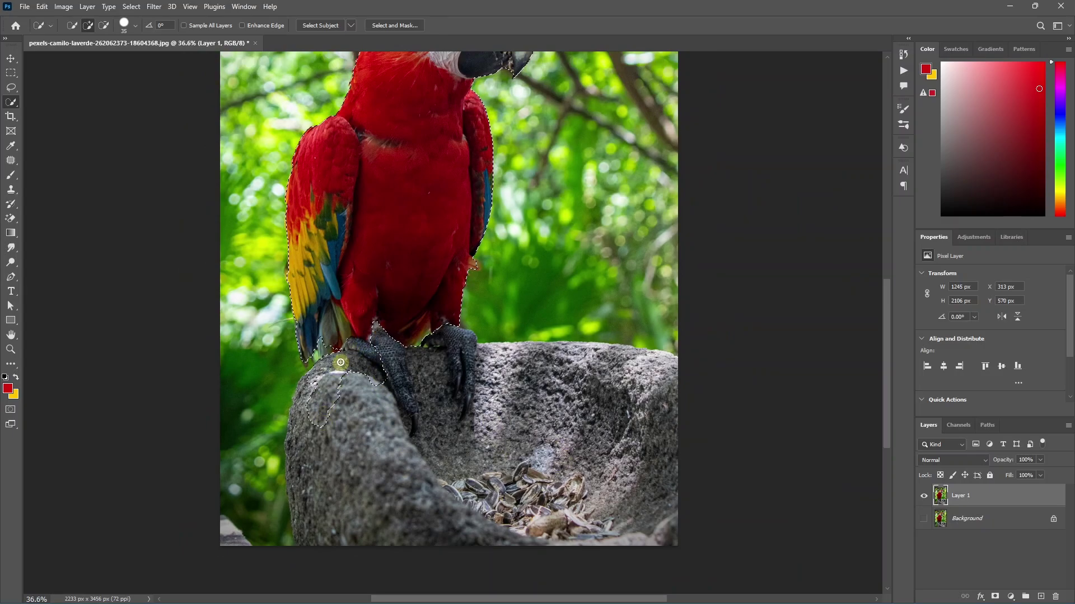
mouse_move(311, 423)
left_mouse_down()
mouse_move(309, 468)
mouse_move(331, 544)
mouse_move(339, 496)
mouse_move(387, 388)
mouse_move(463, 379)
mouse_move(545, 387)
mouse_move(568, 493)
mouse_move(536, 466)
mouse_move(520, 489)
mouse_move(506, 461)
mouse_move(424, 430)
left_mouse_up()
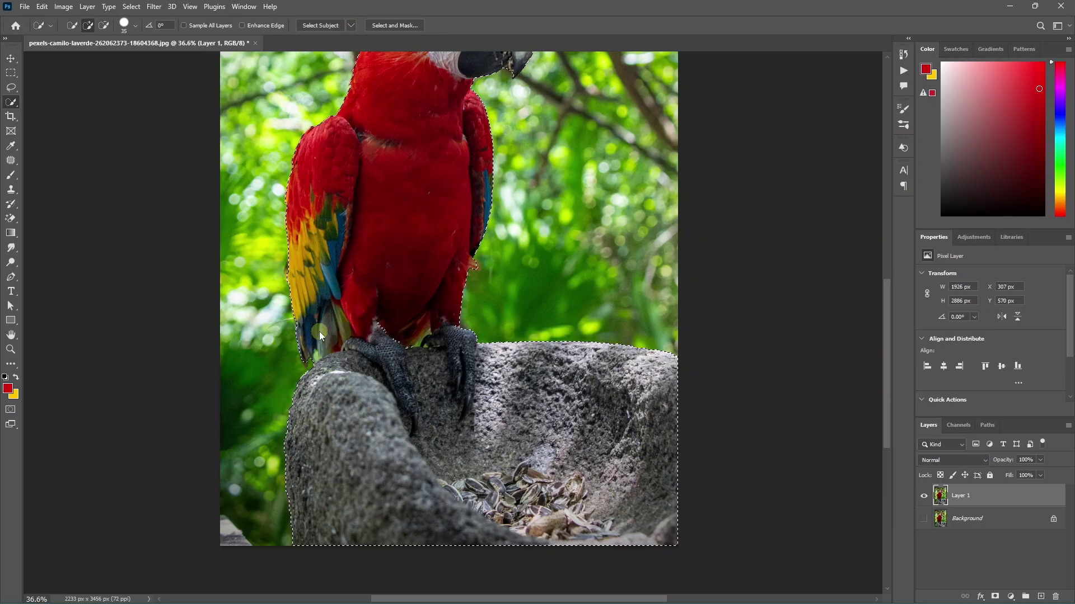
Add the missed tail feather tips beside the stone to the selection using the Lasso tool in add mode.
scroll(422, 365, "up", 5)
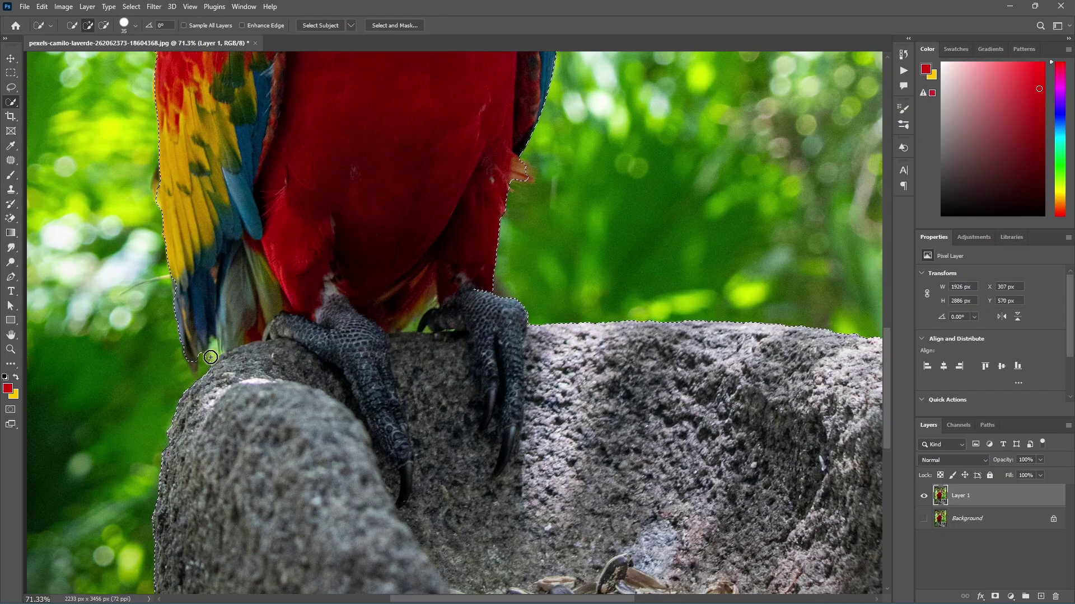
scroll(277, 414, "down", 3)
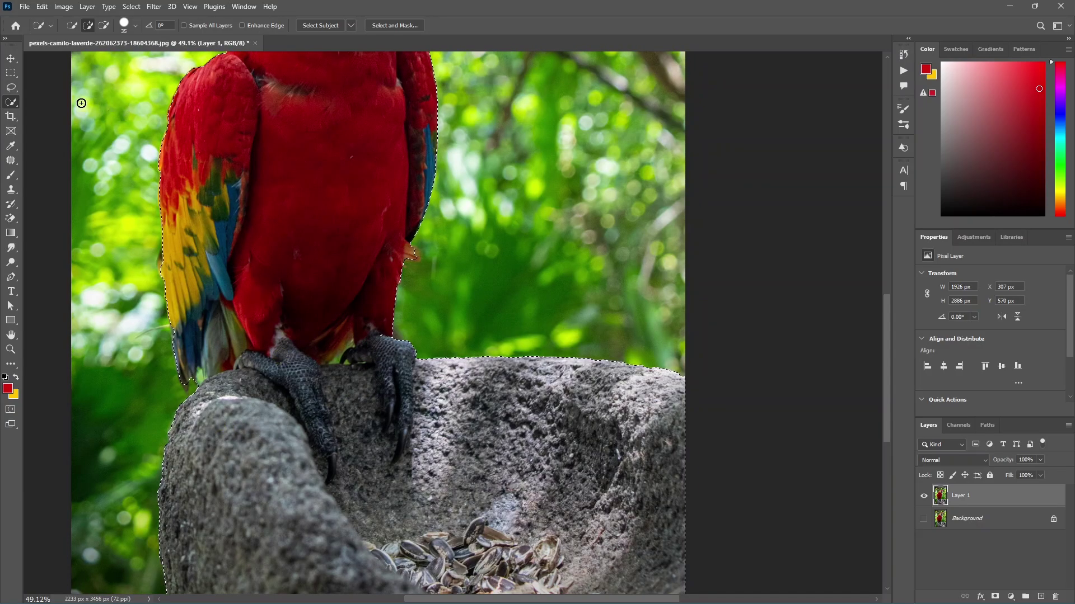
left_click(11, 89)
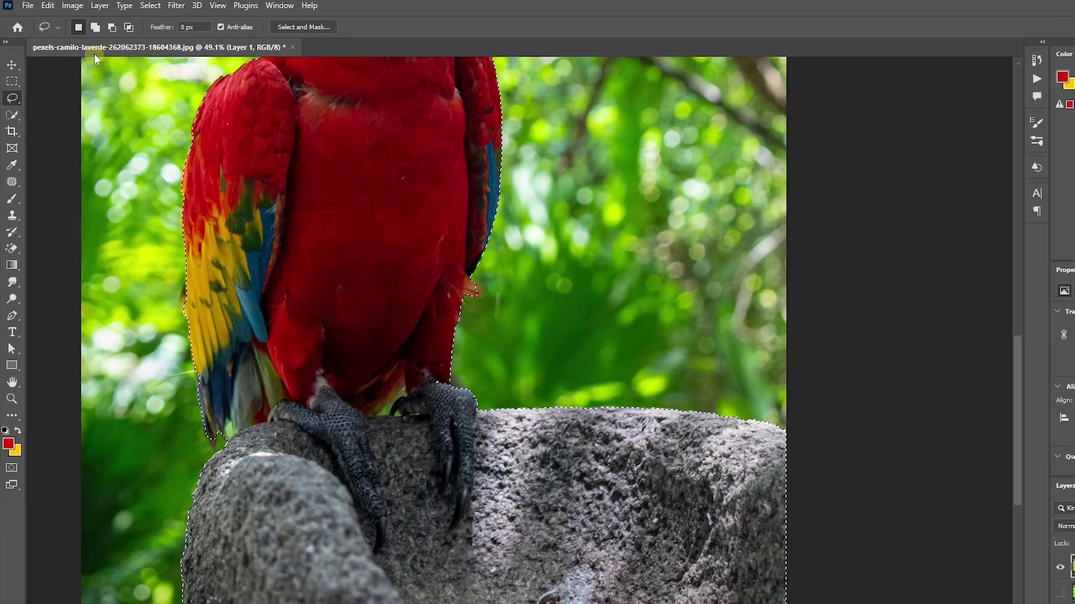
left_click(83, 26)
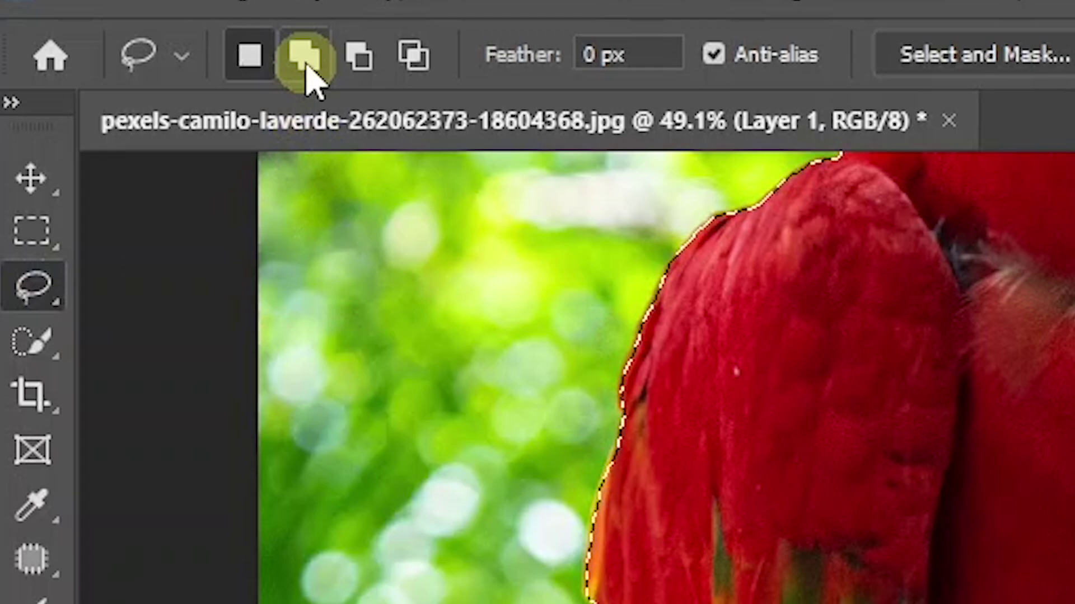
left_click(306, 67)
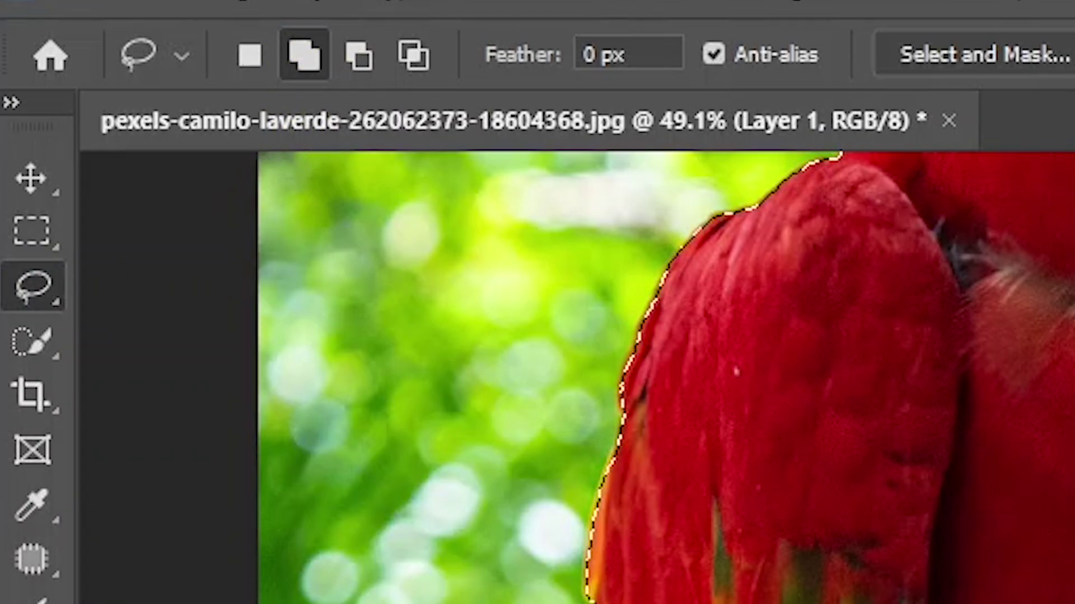
left_click(361, 63)
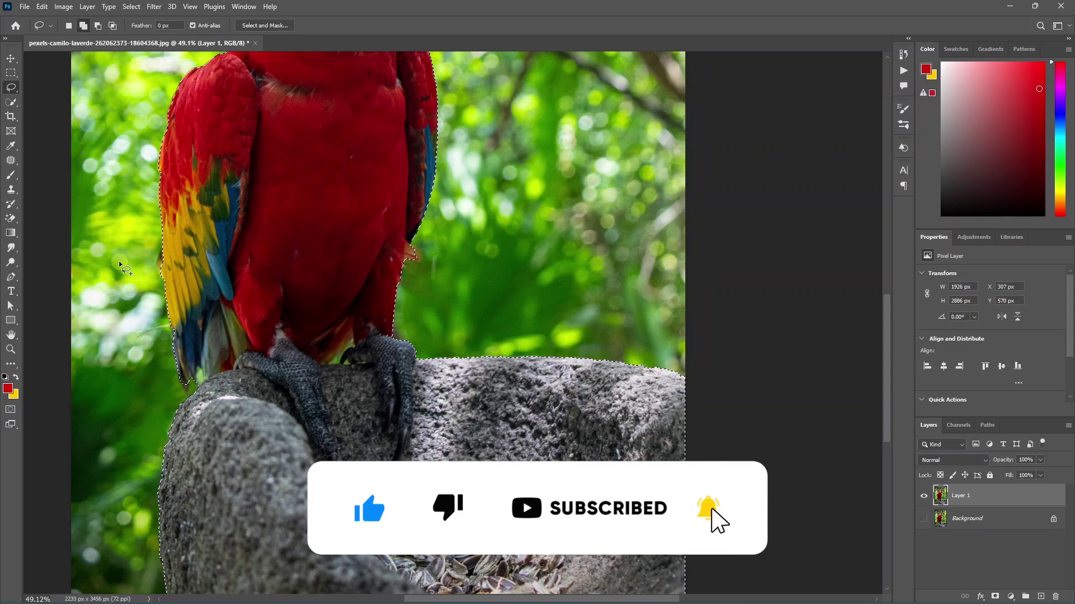
scroll(183, 389, "up", 5)
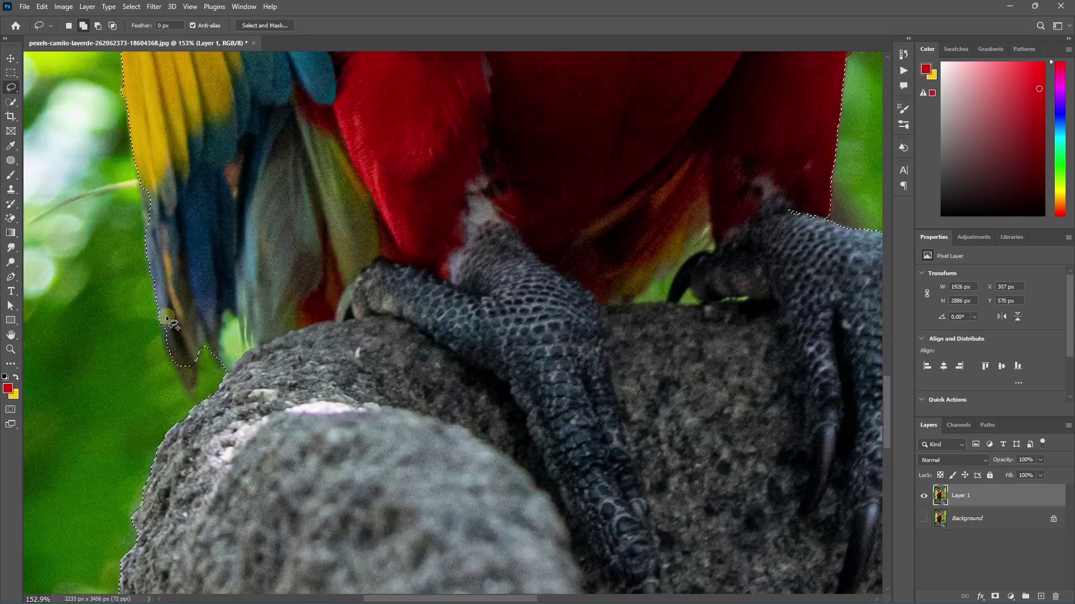
left_click_drag(162, 315, 164, 350)
left_click_drag(190, 318, 163, 315)
Subtract the green background gap between the parrot's feet from the selection with the Lasso tool.
scroll(171, 215, "down", 3)
scroll(572, 287, "up", 4)
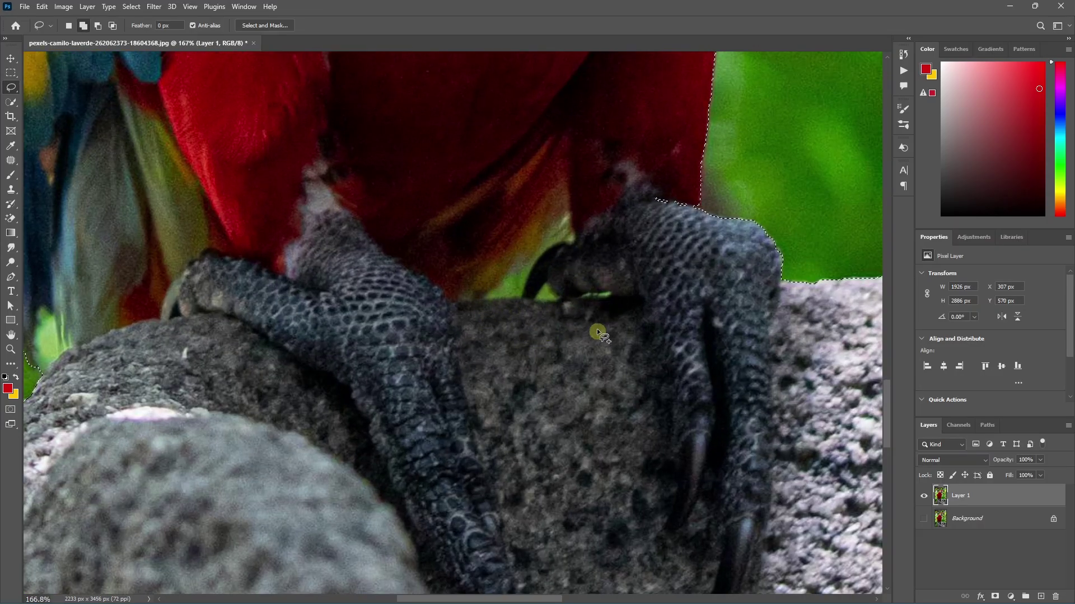
left_click_drag(482, 298, 487, 298)
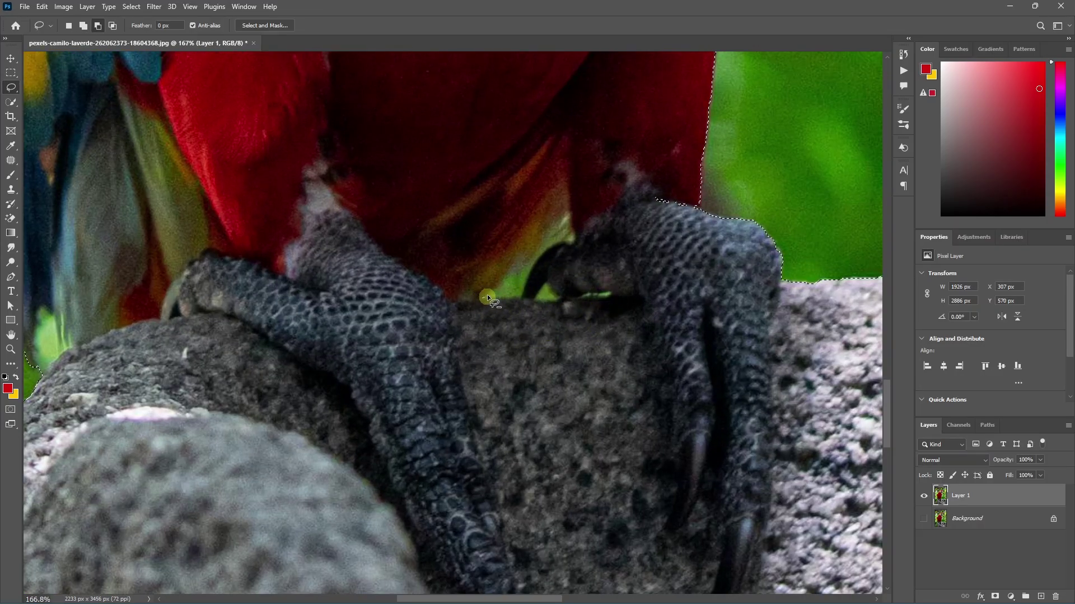
left_click_drag(567, 249, 525, 293)
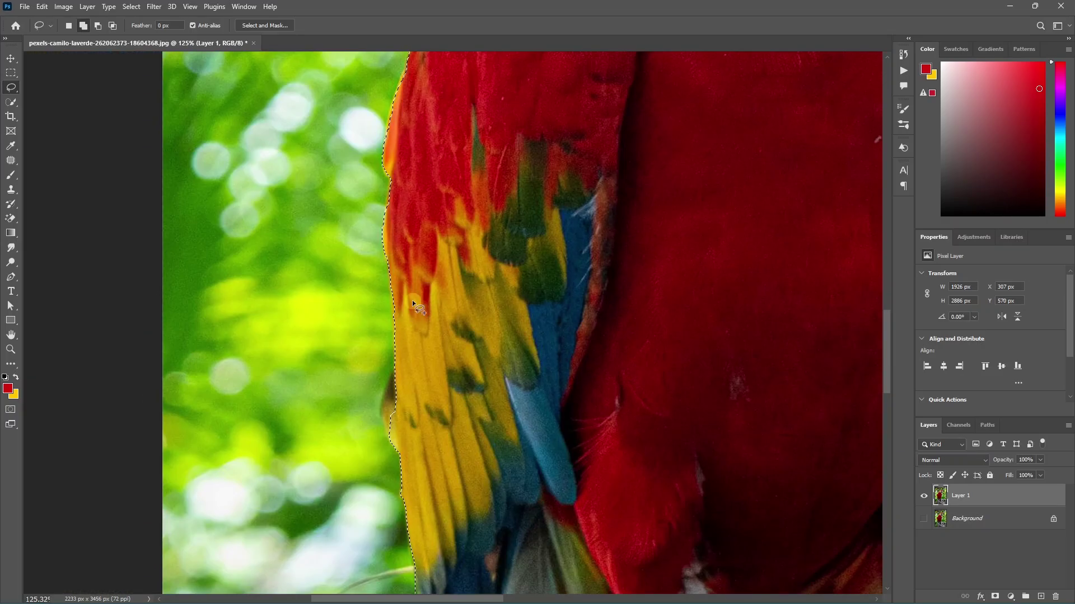
Add the missed feather edges along the parrot's wing and body to the selection with the Lasso tool.
scroll(575, 447, "down", 5)
scroll(586, 365, "up", 4)
left_click_drag(574, 386, 531, 376)
scroll(597, 386, "up", 4)
left_click_drag(591, 407, 582, 422)
scroll(637, 447, "down", 5)
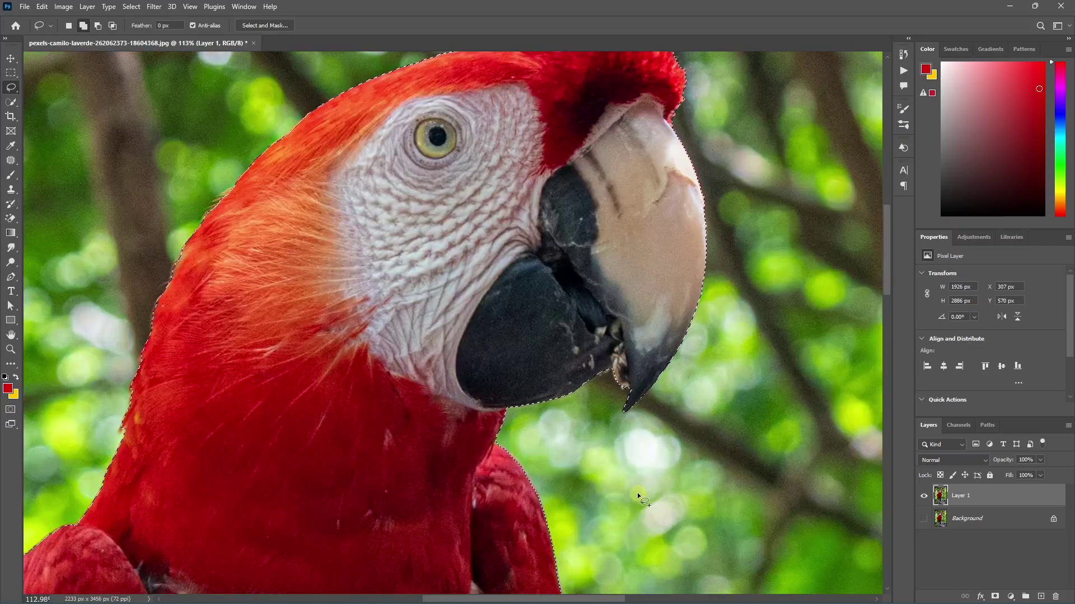
scroll(637, 492, "down", 8)
left_click_drag(492, 445, 506, 483)
scroll(506, 482, "down", 8)
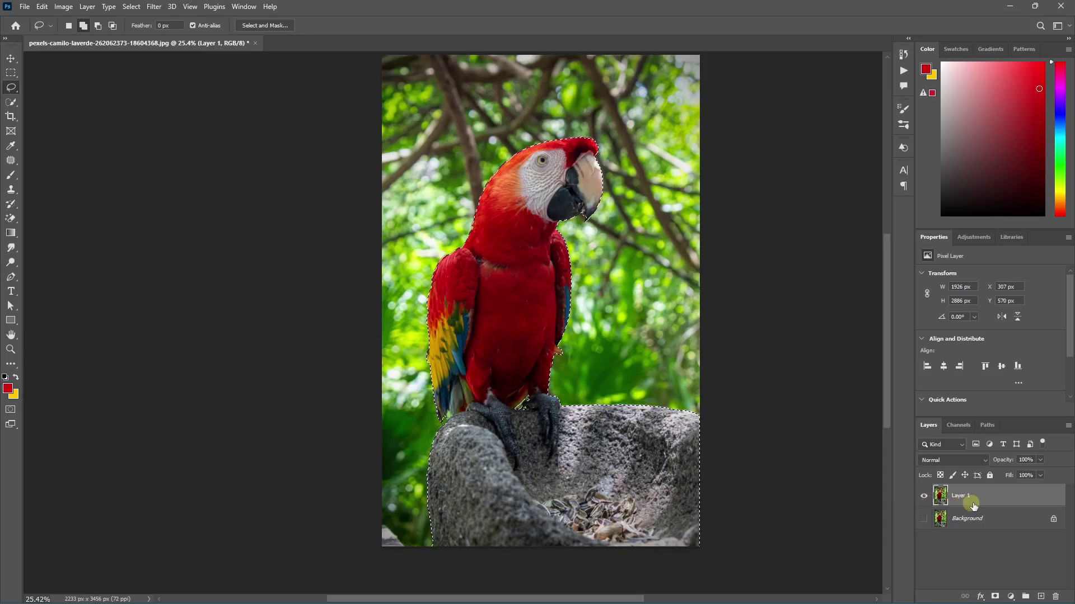
Copy the selected parrot and stone to a new layer, and check the cutout by temporarily hiding the full-image copy beneath it.
key("ctrl+j")
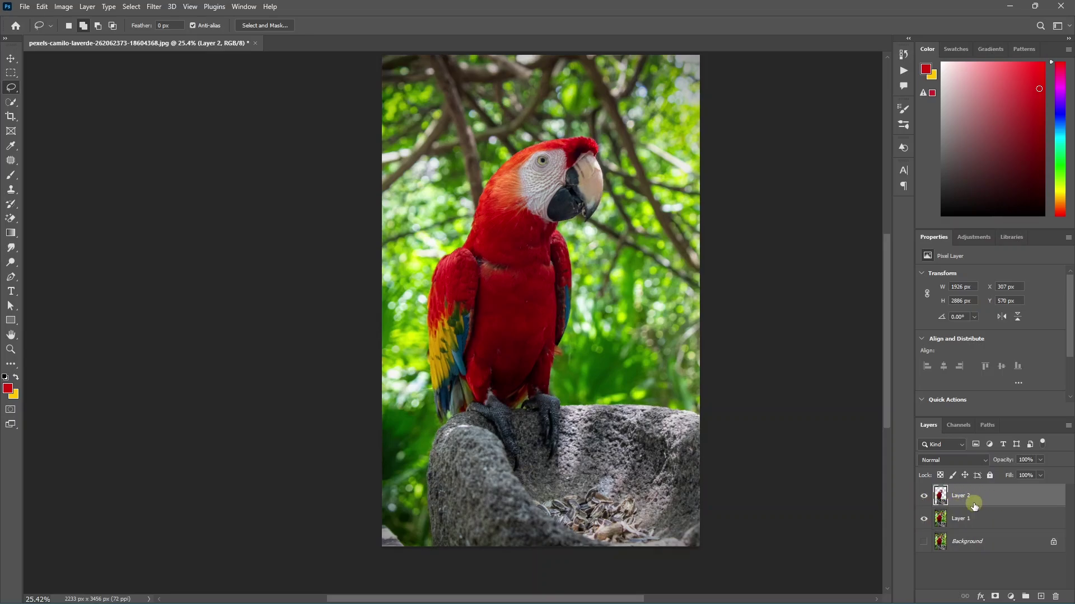
left_click(923, 521)
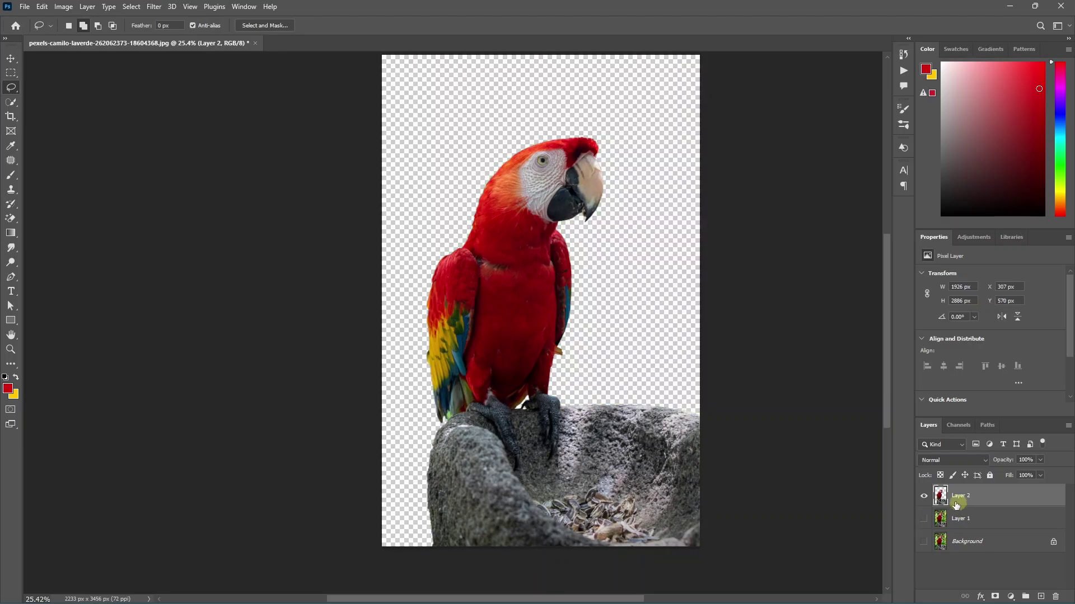
left_click(923, 520)
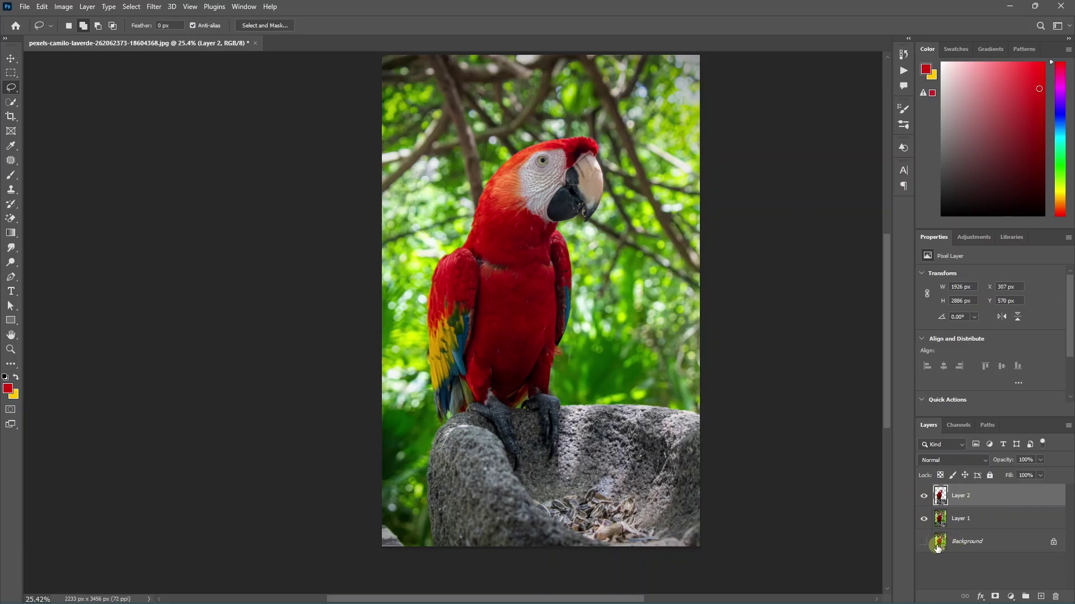
Rename the full-image copy layer "background" and the cutout layer "subject", leaving the background copy as the active layer.
double_click(957, 520)
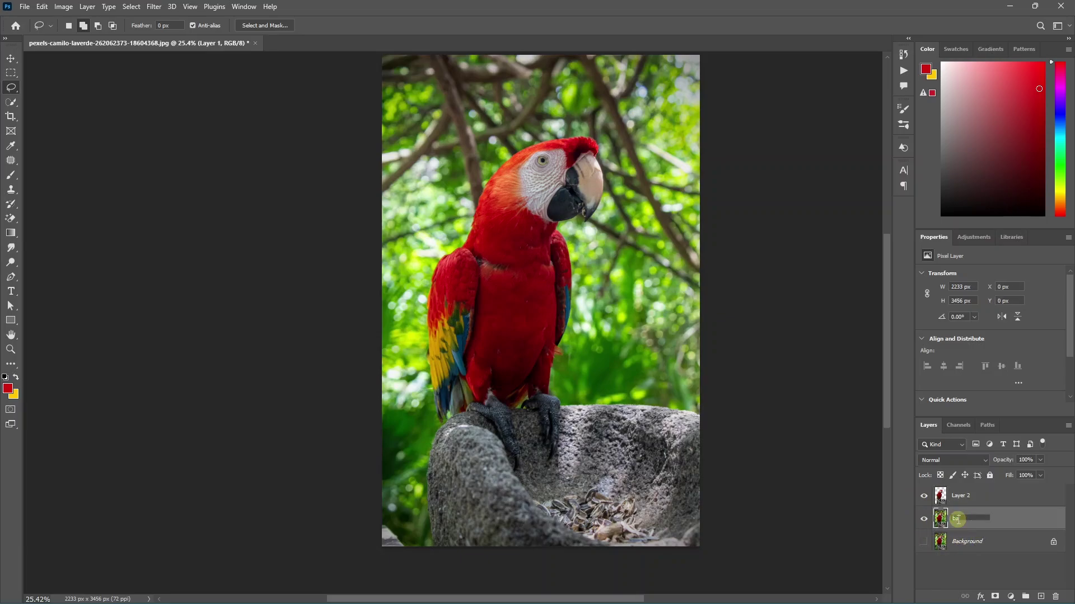
type("background")
key("Return")
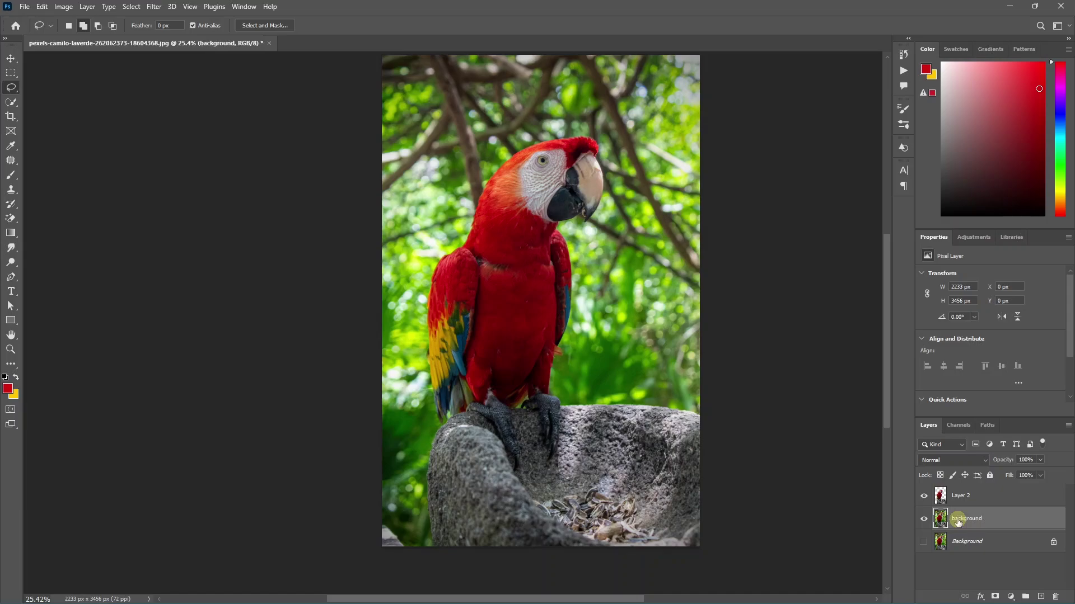
double_click(962, 497)
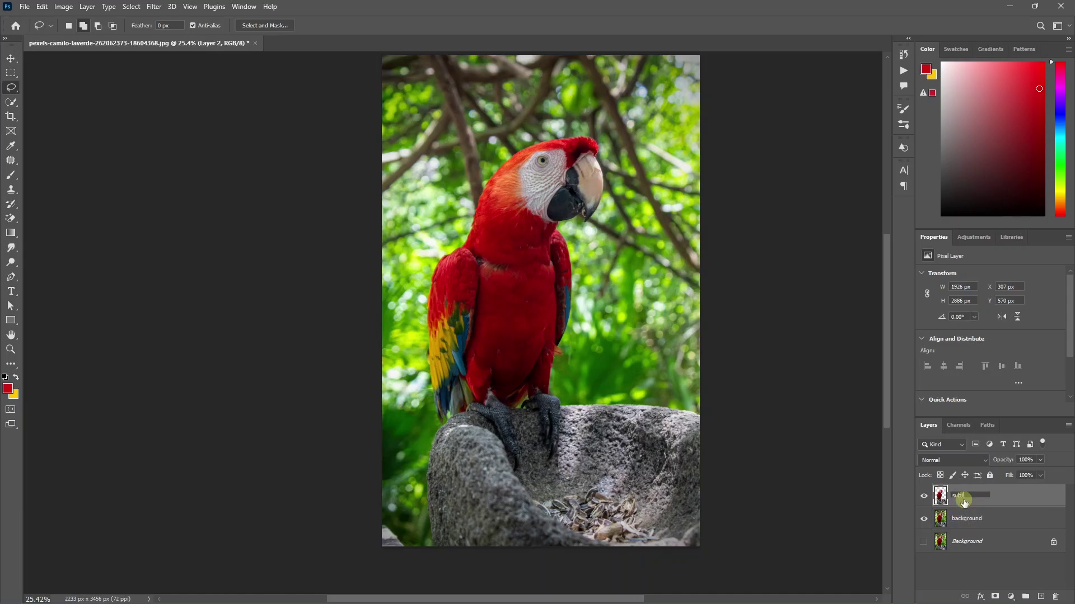
type("subjectg")
key("BackSpace")
left_click(970, 521)
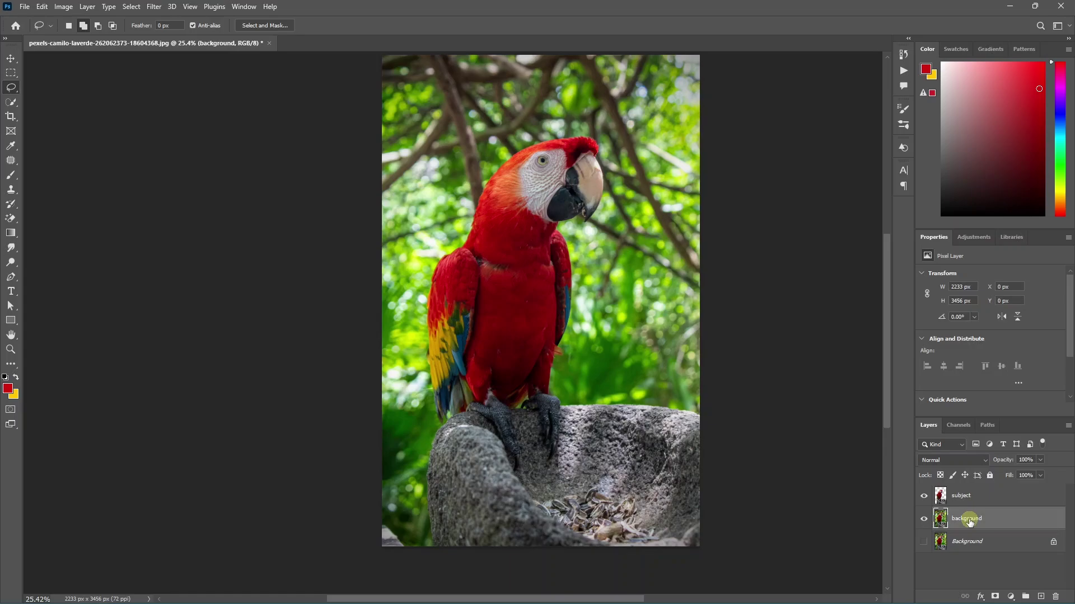
Load the subject layer's outline as a selection on the background copy and expand it by 10 pixels.
left_click(940, 503, "ctrl")
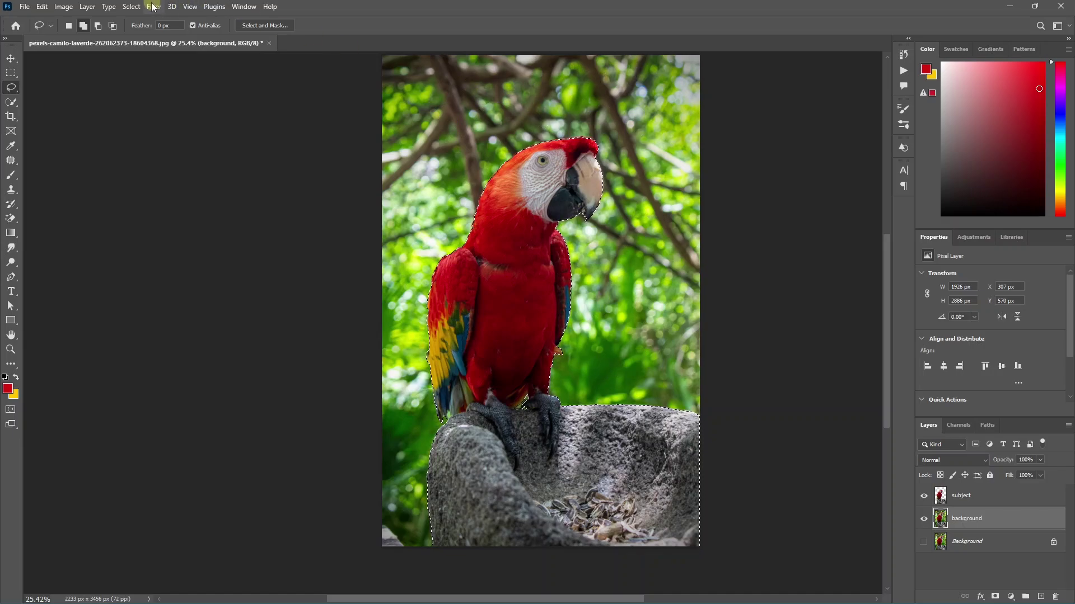
left_click(131, 6)
mouse_move(176, 179)
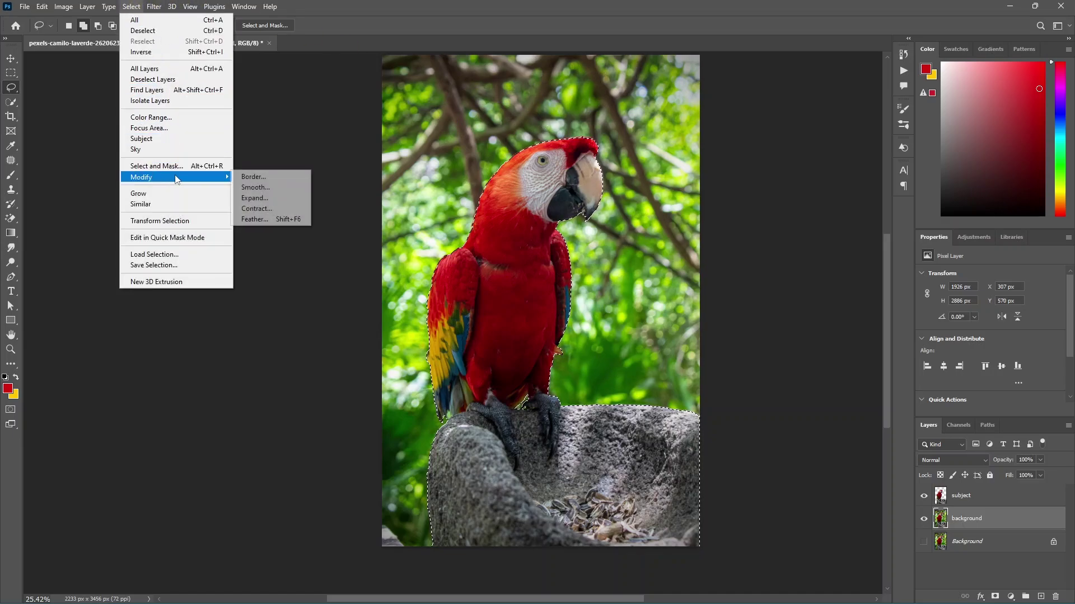
left_click(273, 197)
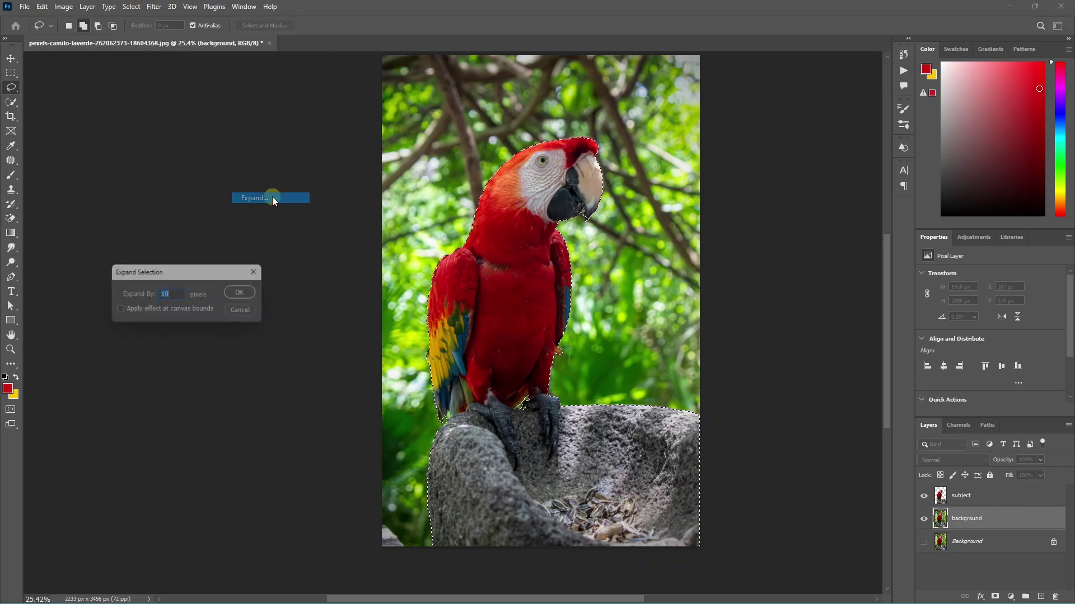
left_click(178, 298)
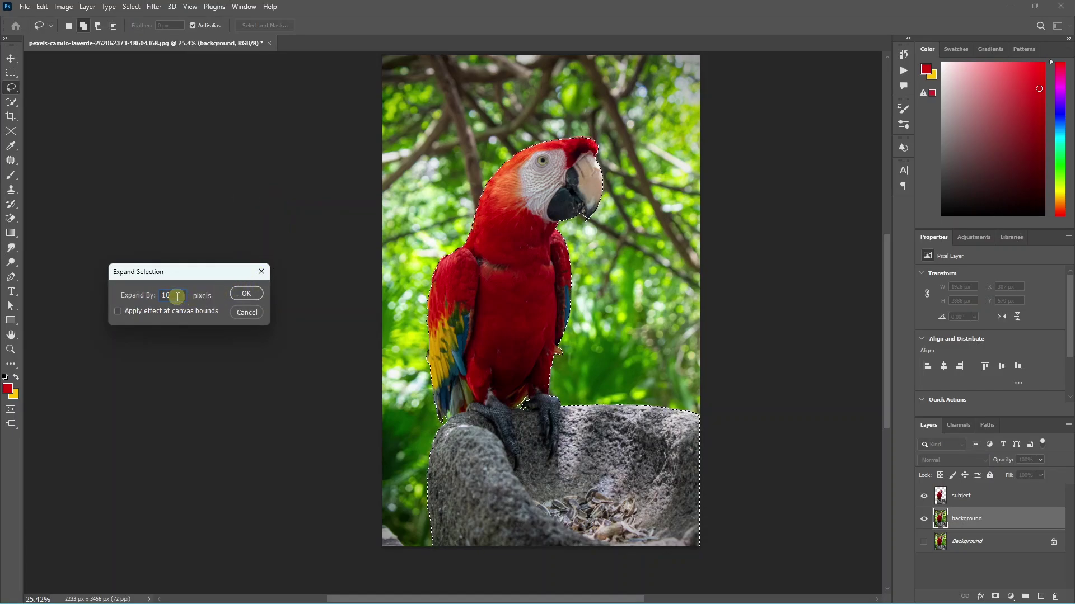
left_click(242, 293)
scroll(444, 355, "up", 5)
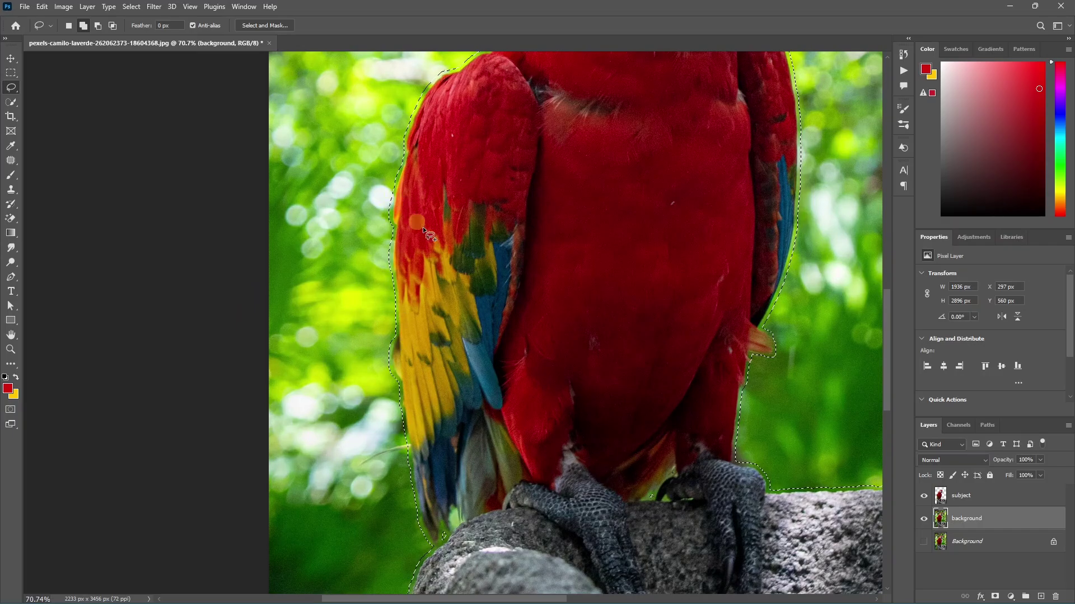
scroll(475, 260, "down", 5)
scroll(474, 259, "up", 2)
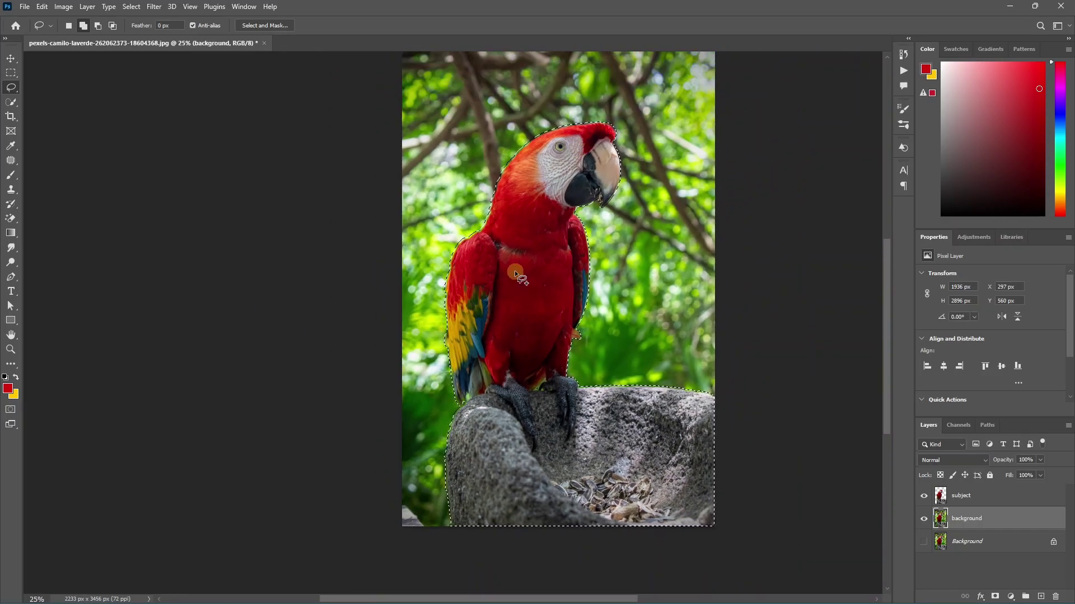
Fill the expanded parrot and stone selection on the background layer with Content-Aware contents.
key("shift+BackSpace")
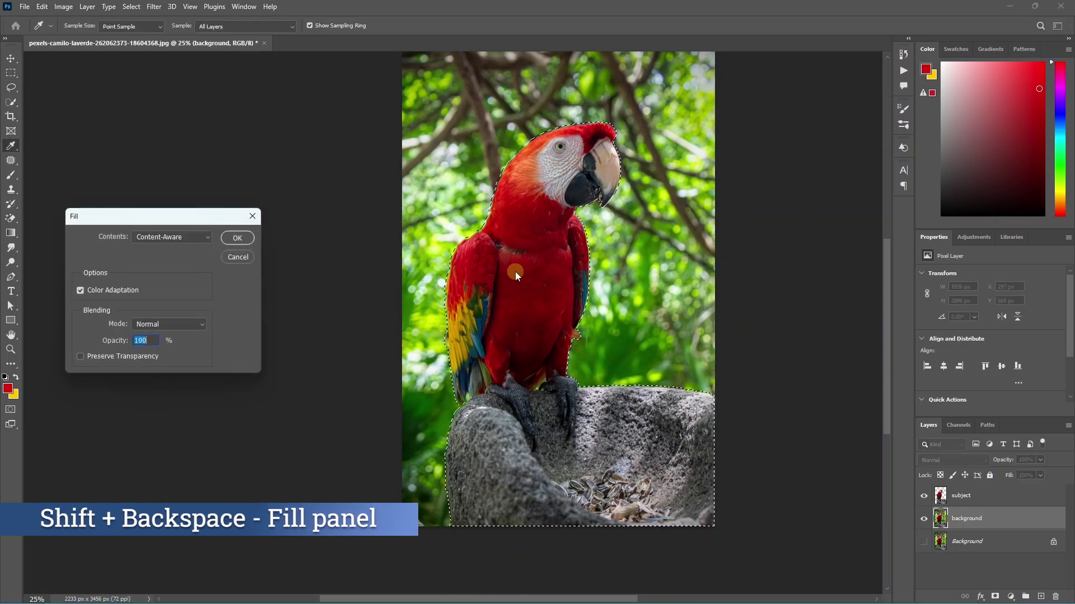
left_click(170, 237)
left_click(155, 286)
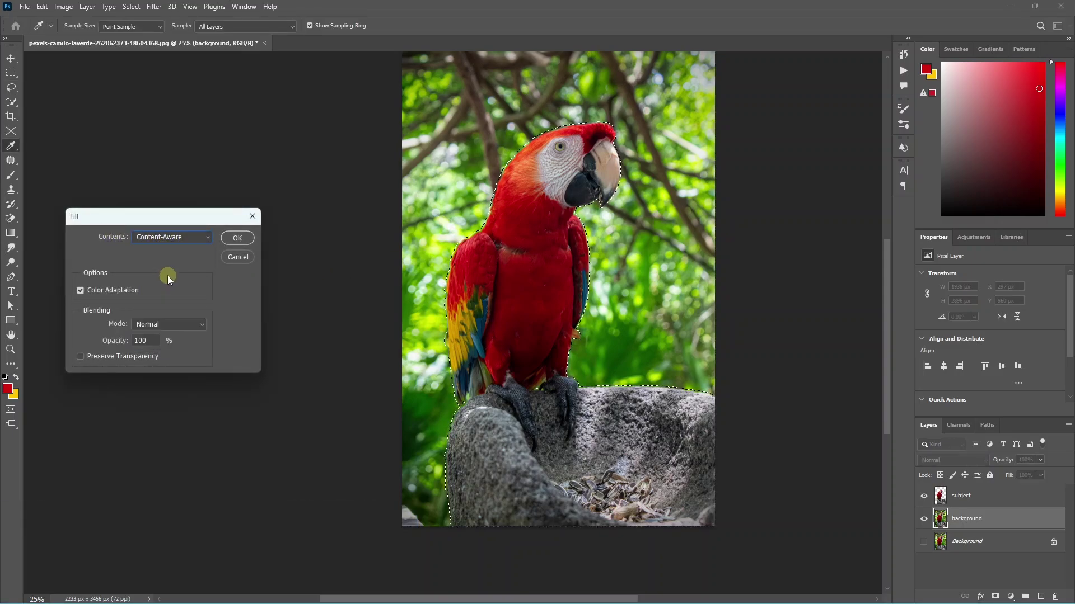
left_click(240, 240)
key("l")
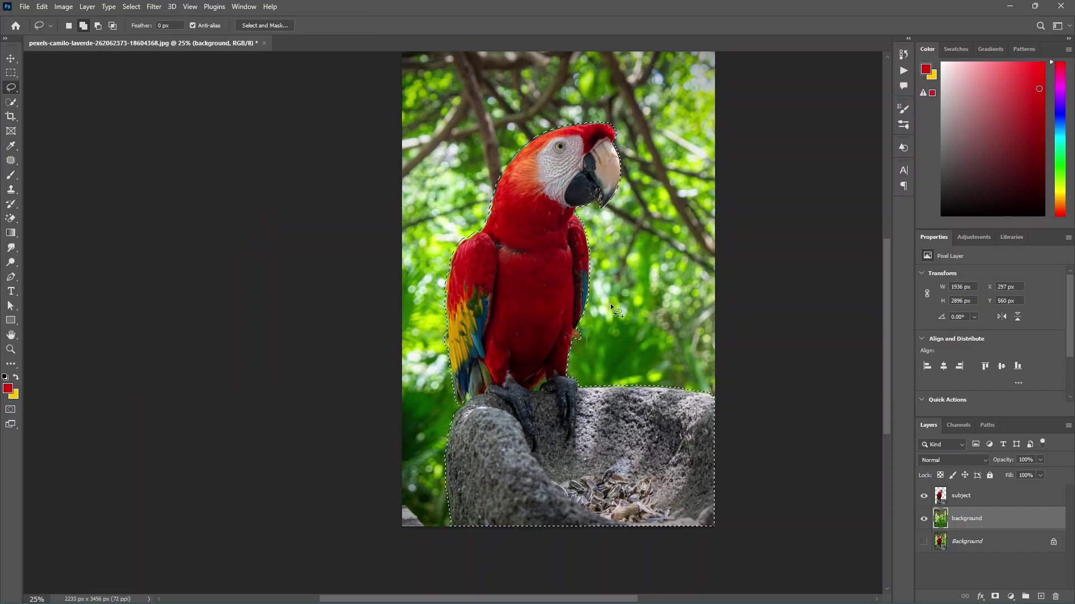
Clear the selection and check the filled background by temporarily hiding the subject layer.
left_click(924, 497)
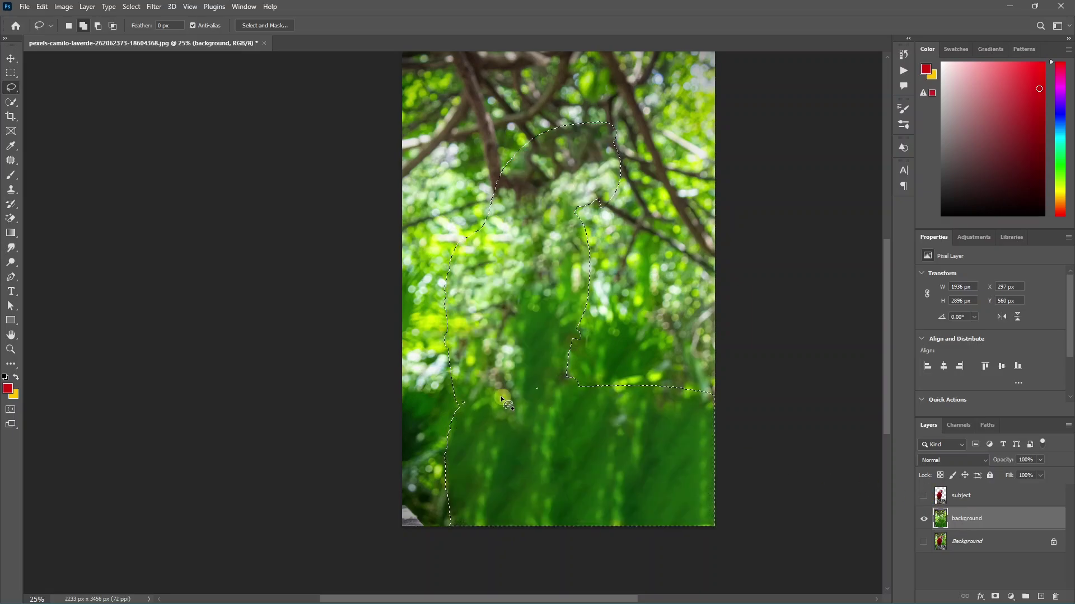
key("ctrl+d")
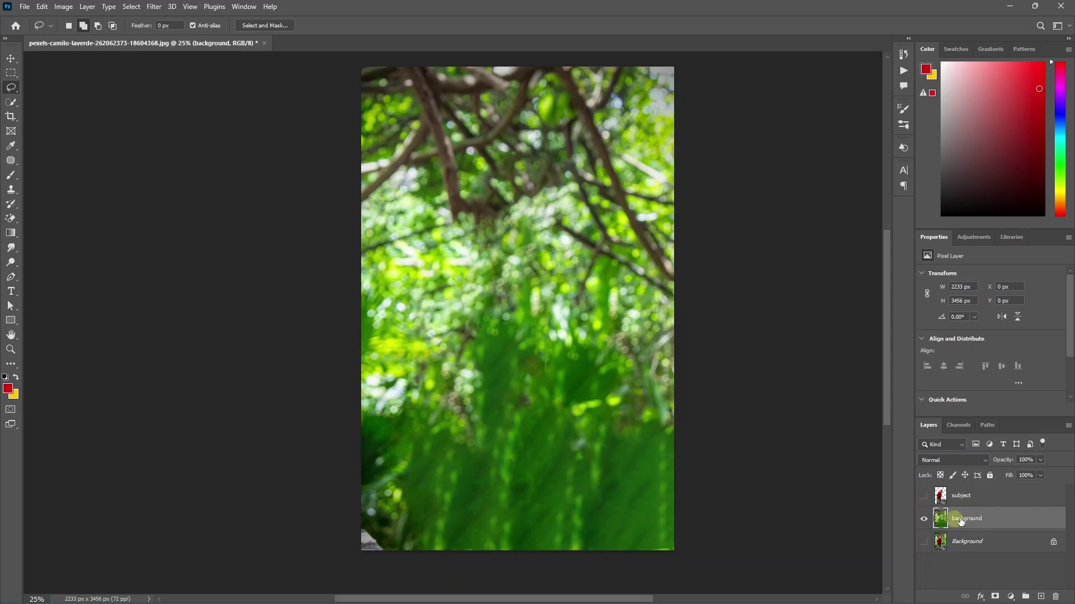
left_click(924, 496)
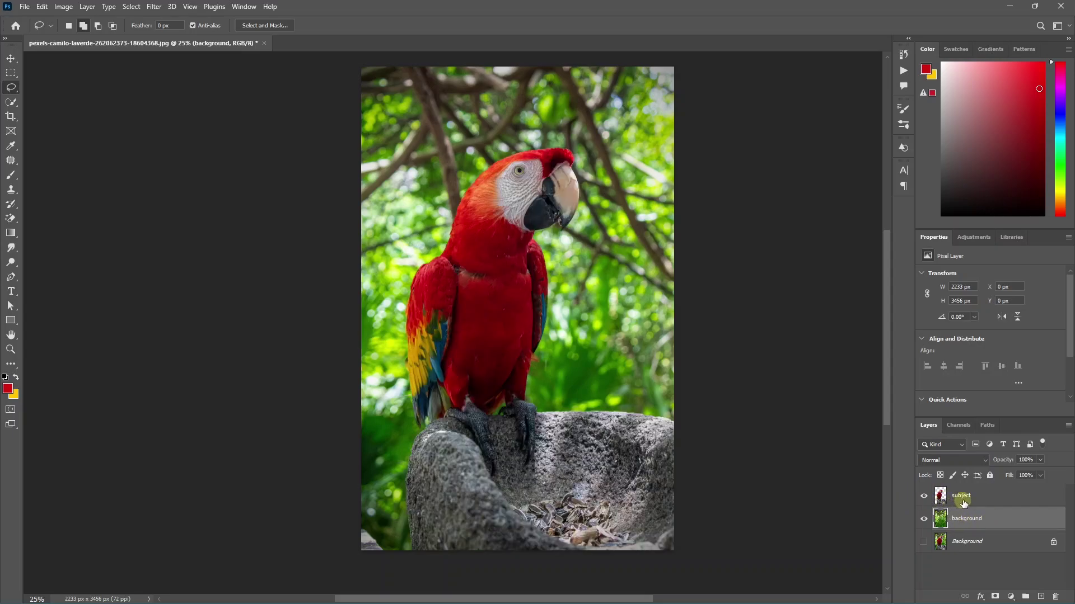
Convert the background layer to a Smart Object and open the Field Blur filter on it.
right_click(960, 520)
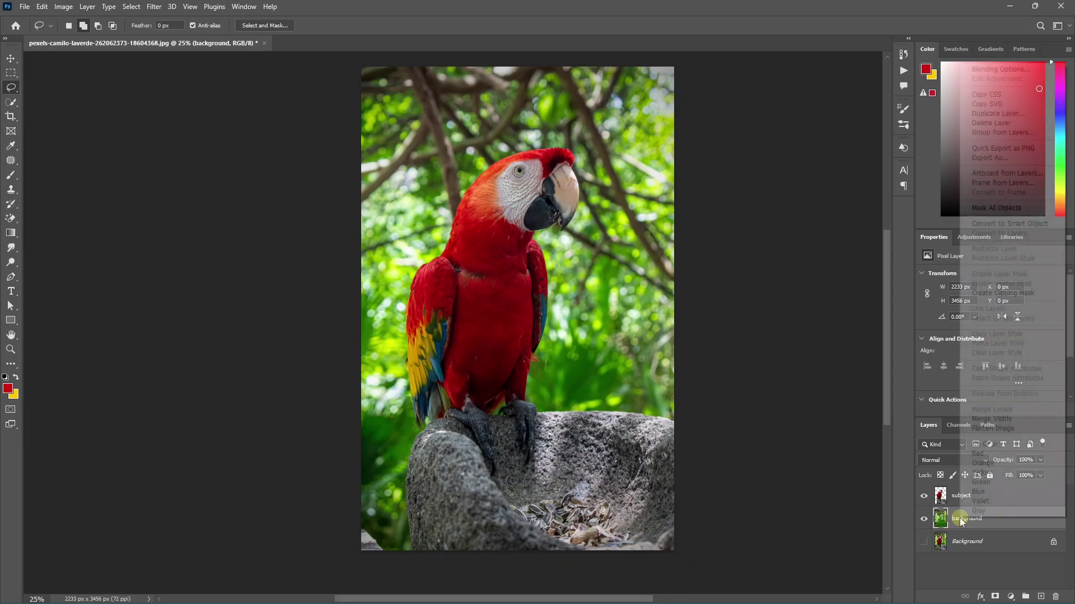
left_click(998, 223)
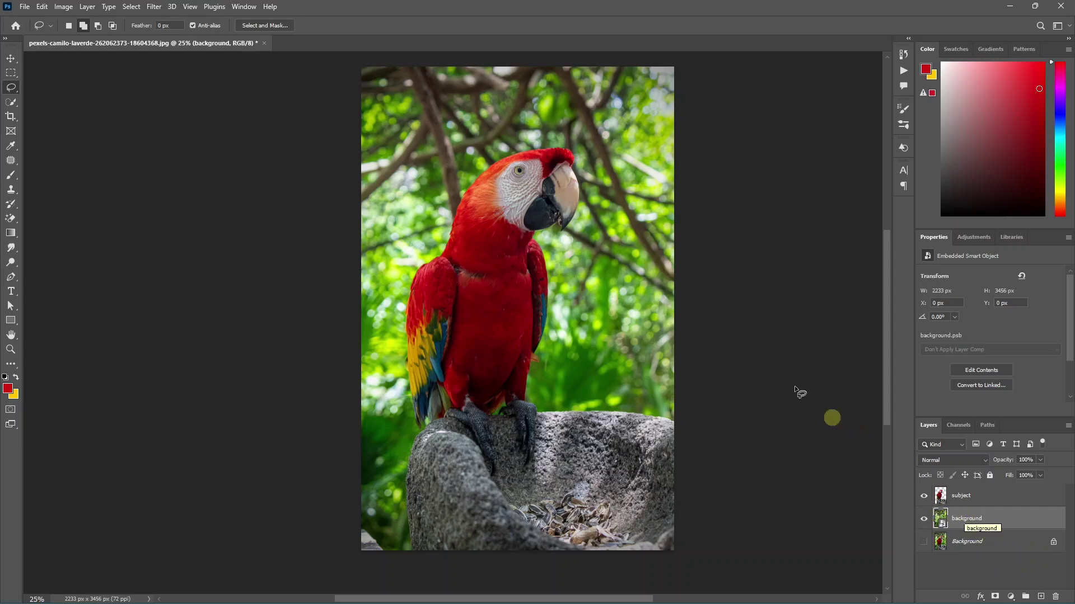
left_click(155, 7)
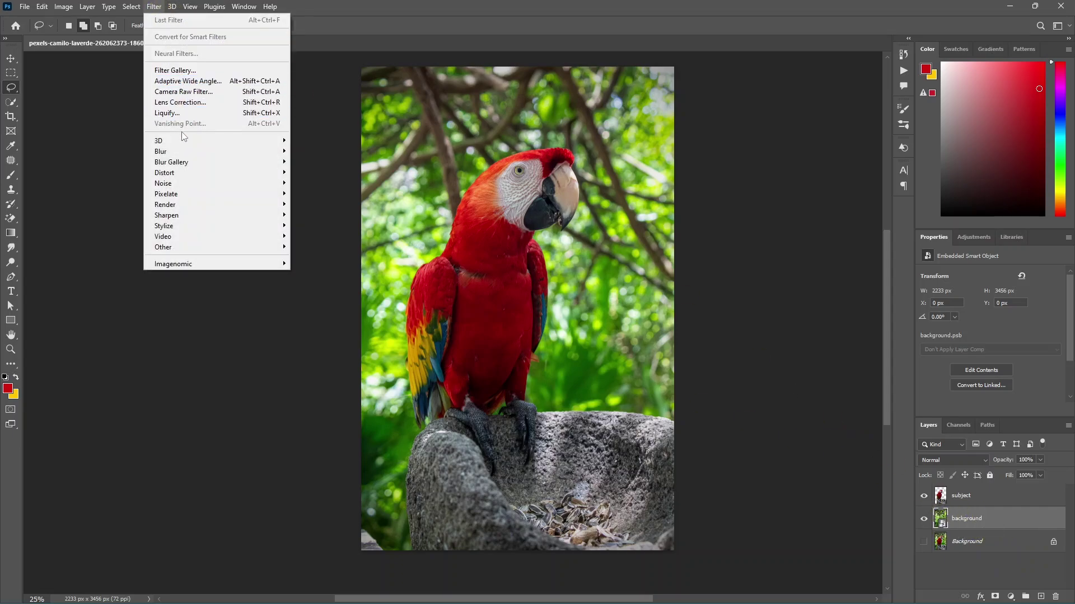
mouse_move(194, 165)
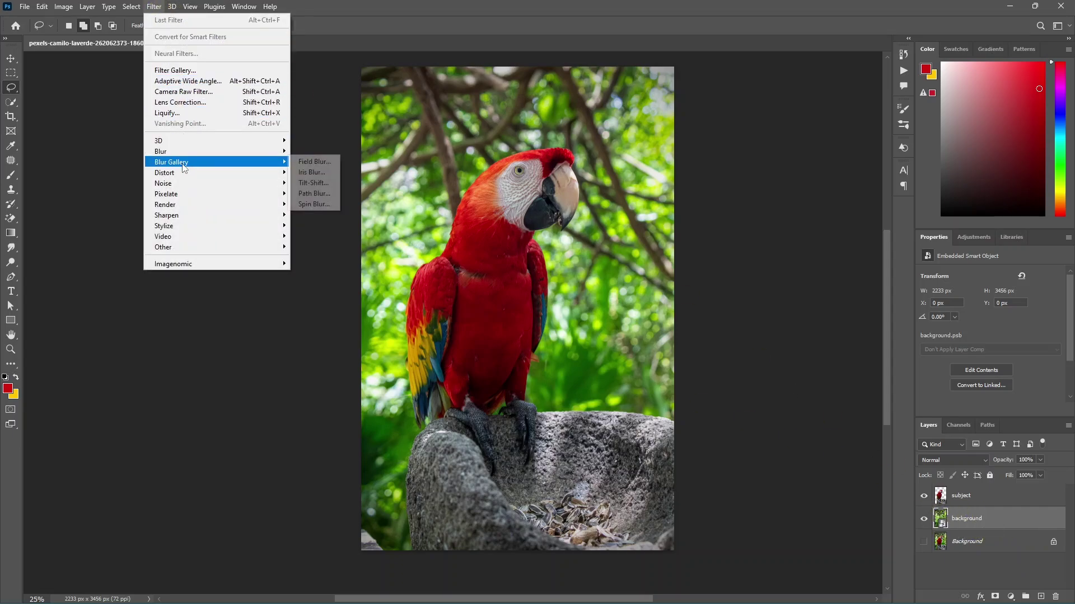
left_click(324, 164)
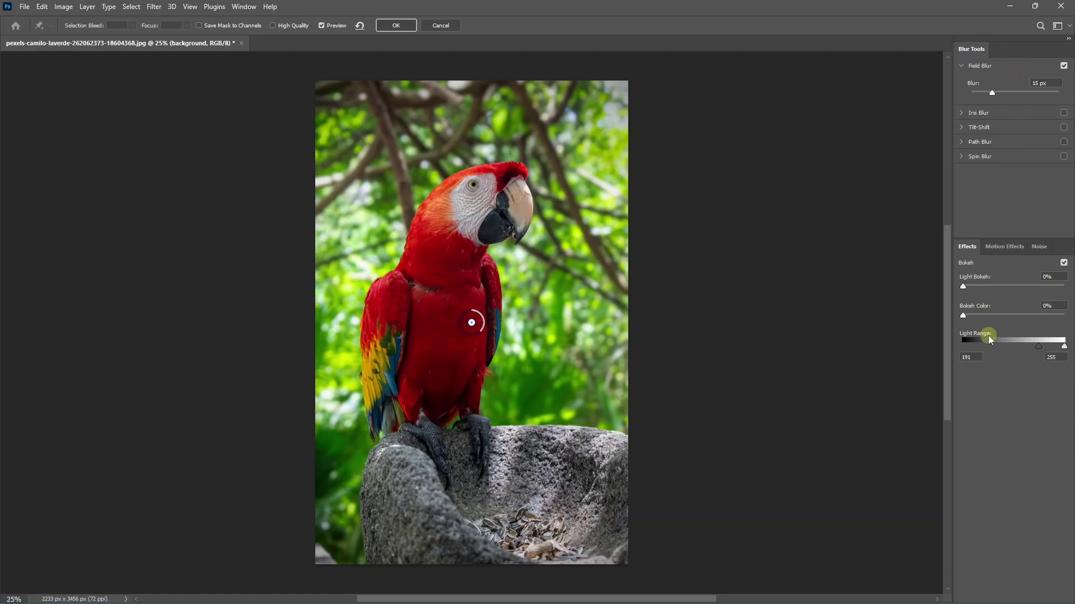
Set the Field Blur amount to 71 px for the background.
left_click(1066, 26)
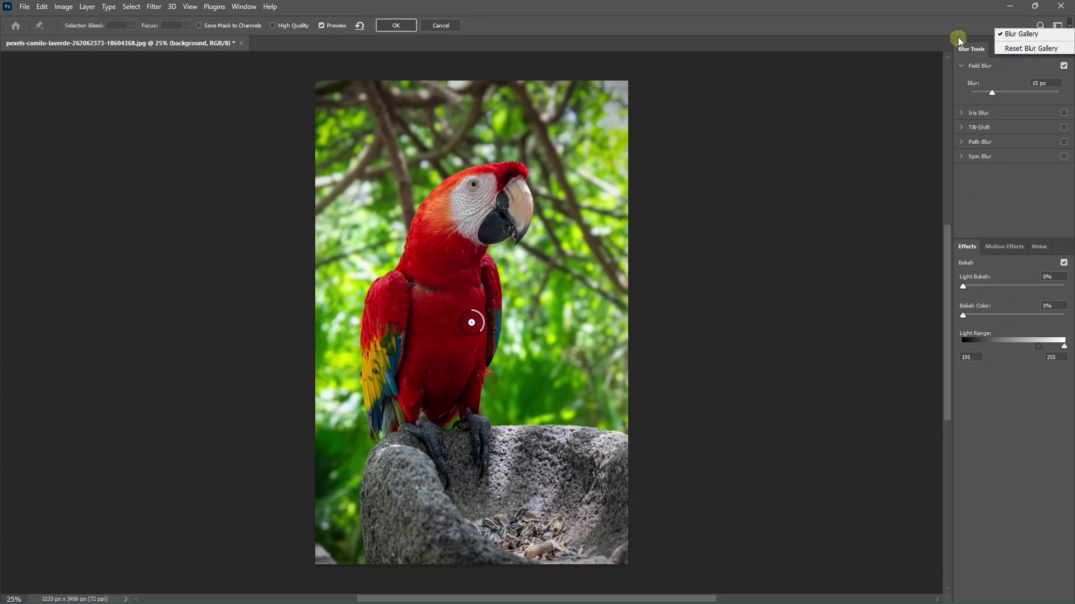
left_click(666, 264)
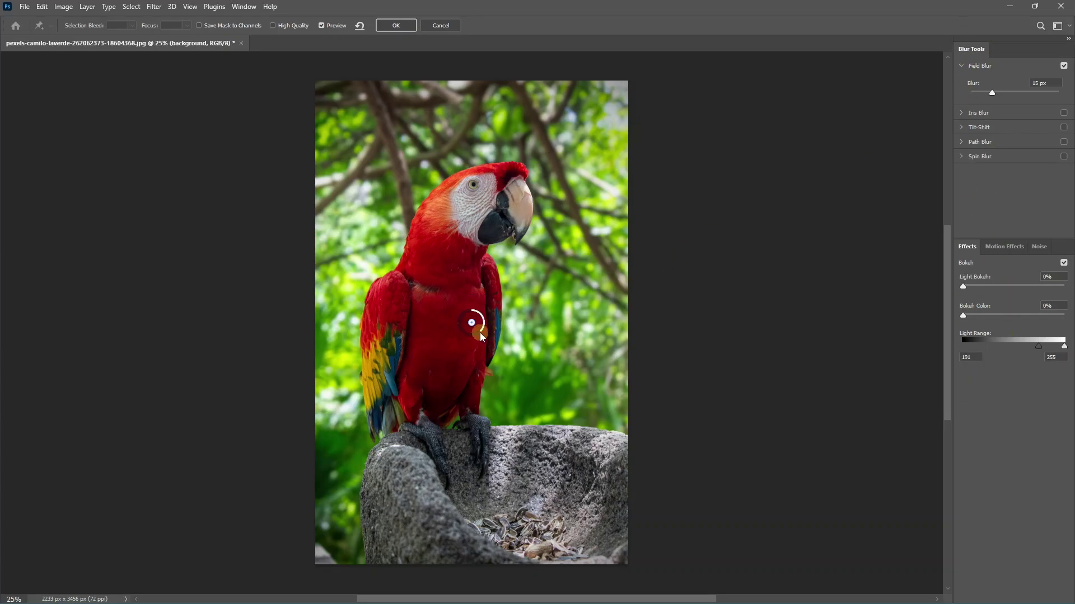
left_click_drag(479, 332, 465, 334)
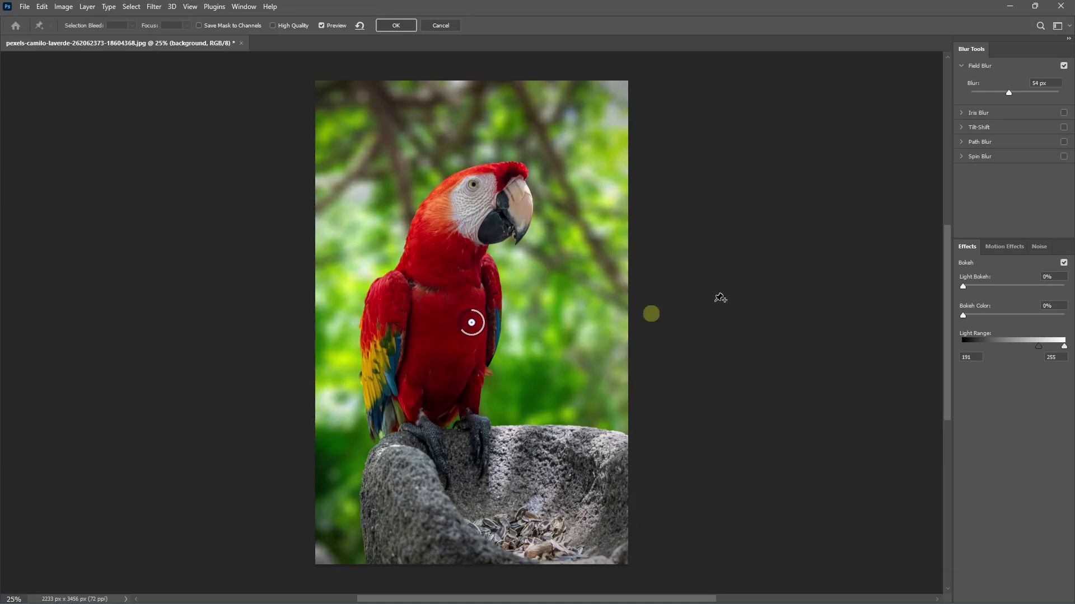
left_click_drag(1010, 96, 1013, 97)
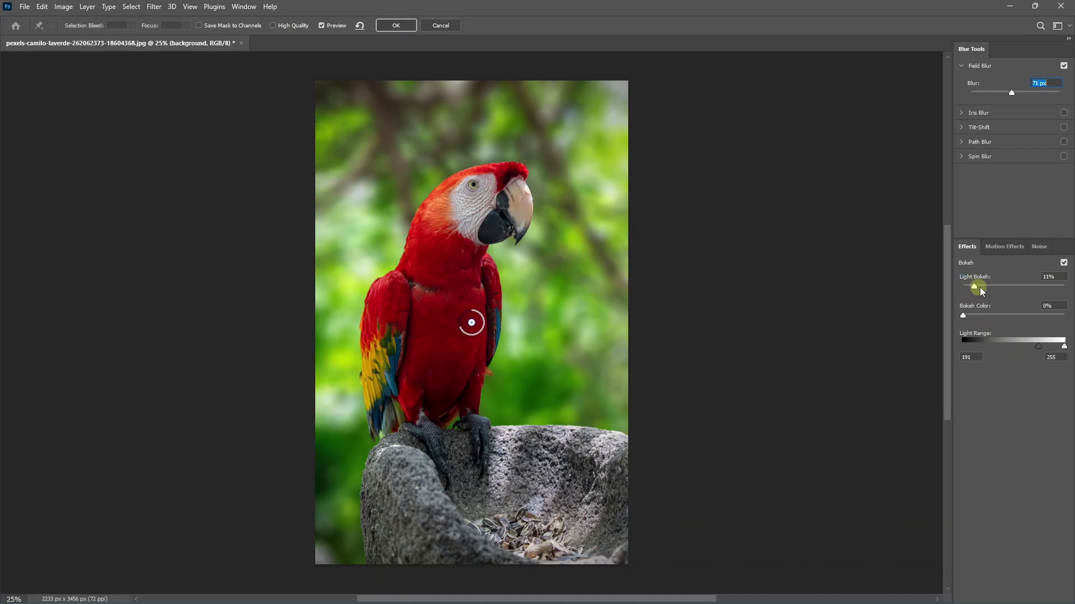
Set Light Bokeh to 32%, Bokeh Color to 36% and Light Range to 219–255, and apply the blur in high quality.
left_click_drag(979, 287, 983, 315)
mouse_move(1038, 347)
left_mouse_down()
mouse_move(998, 348)
mouse_move(1048, 346)
left_mouse_up()
mouse_move(984, 315)
left_mouse_down()
mouse_move(1044, 315)
mouse_move(1060, 347)
mouse_move(1000, 316)
left_mouse_up()
left_click_drag(993, 287, 994, 287)
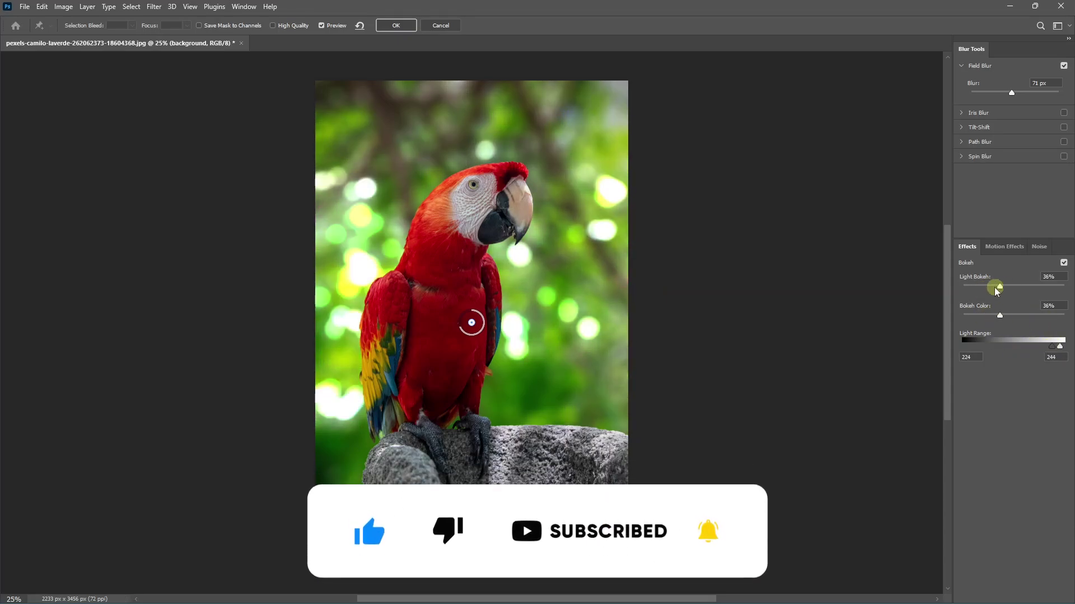
left_click_drag(1059, 346, 1064, 346)
left_click_drag(1052, 347, 1049, 346)
left_click_drag(1000, 287, 995, 288)
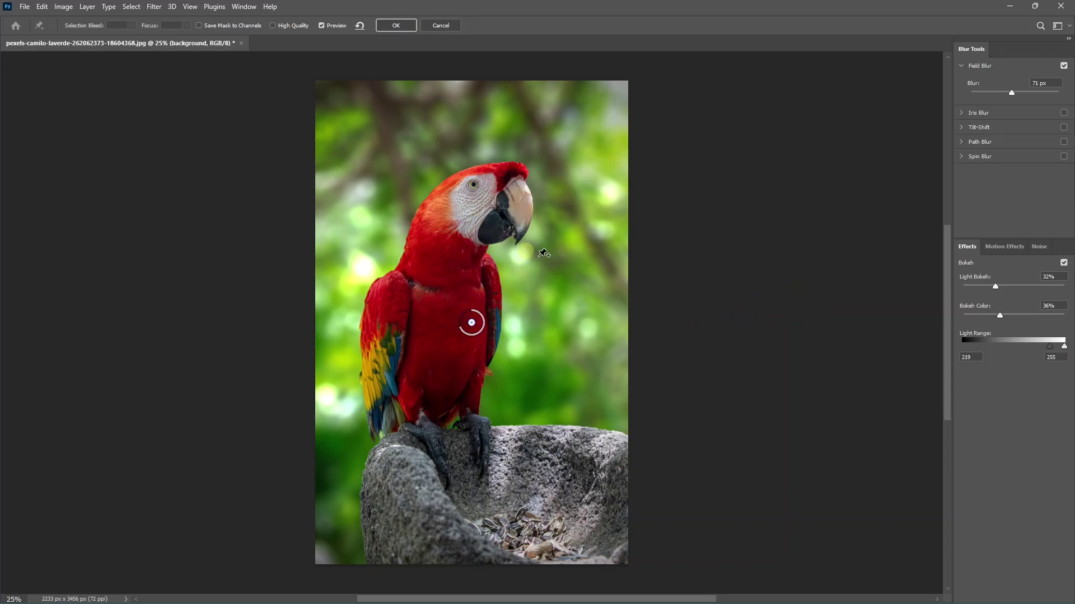
left_click(284, 28)
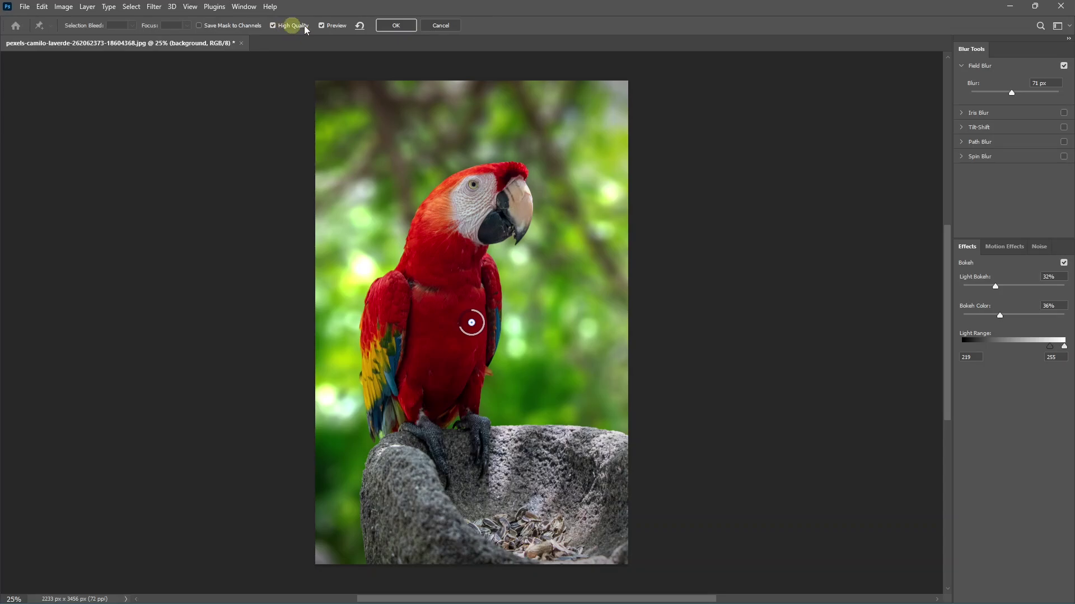
left_click(391, 27)
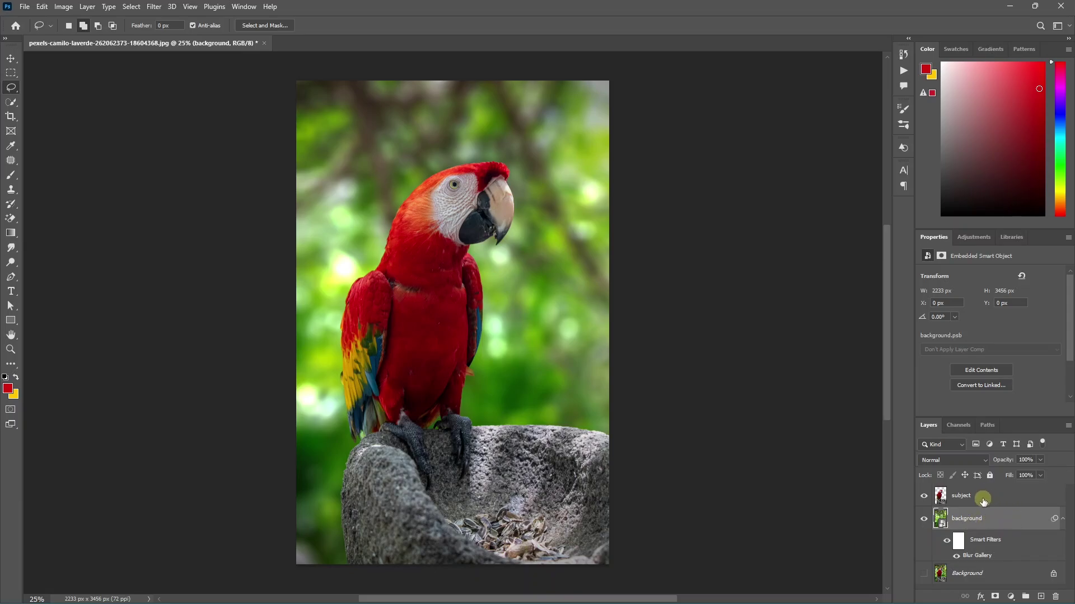
Duplicate the subject layer and rename the copy "Feather".
left_click(981, 500)
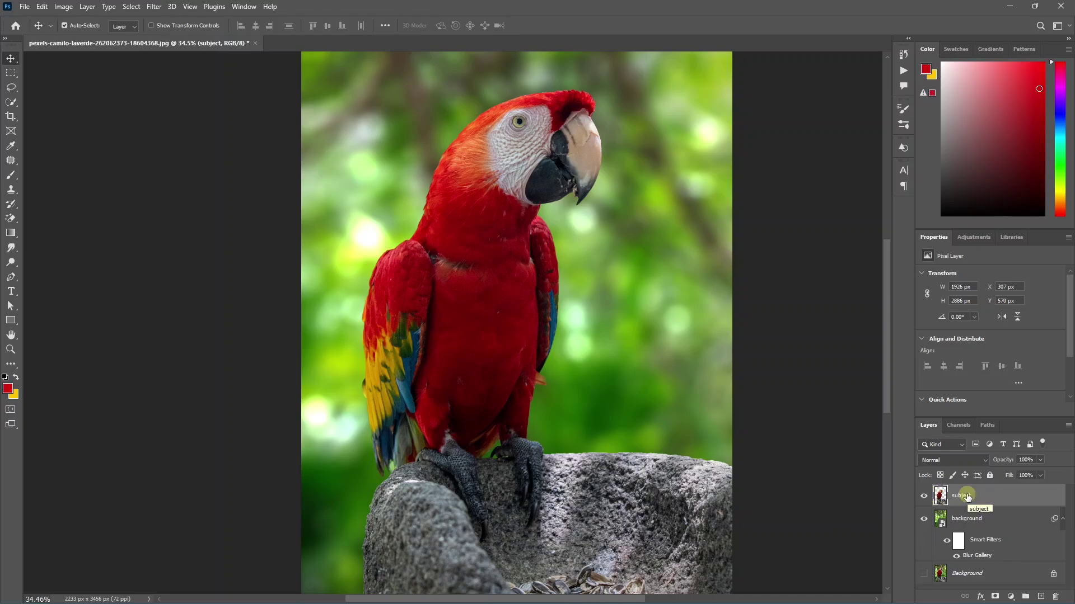
key("ctrl+j")
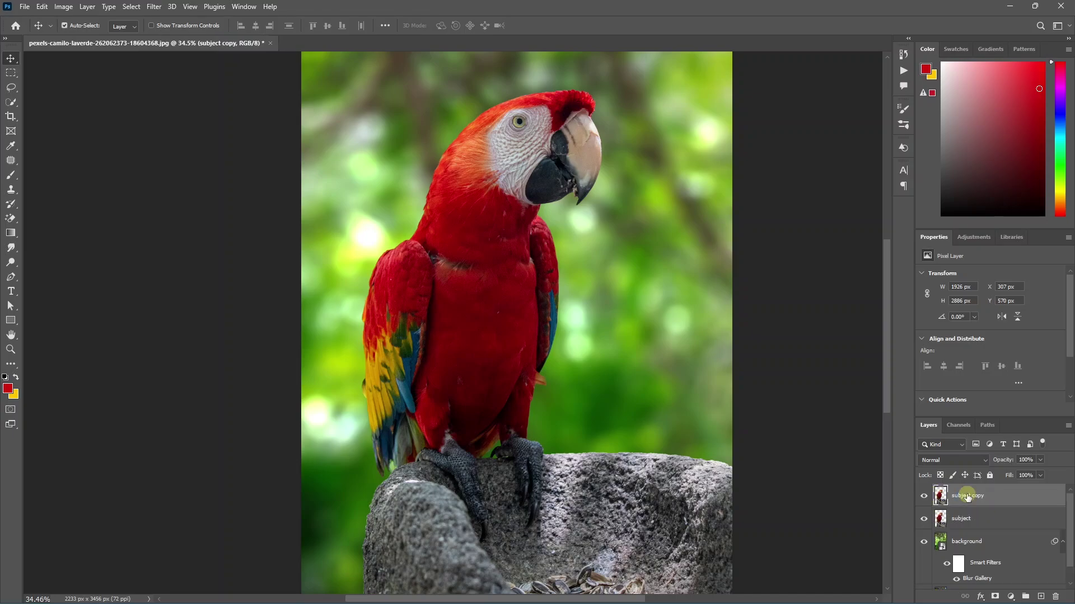
type("eather")
key("Return")
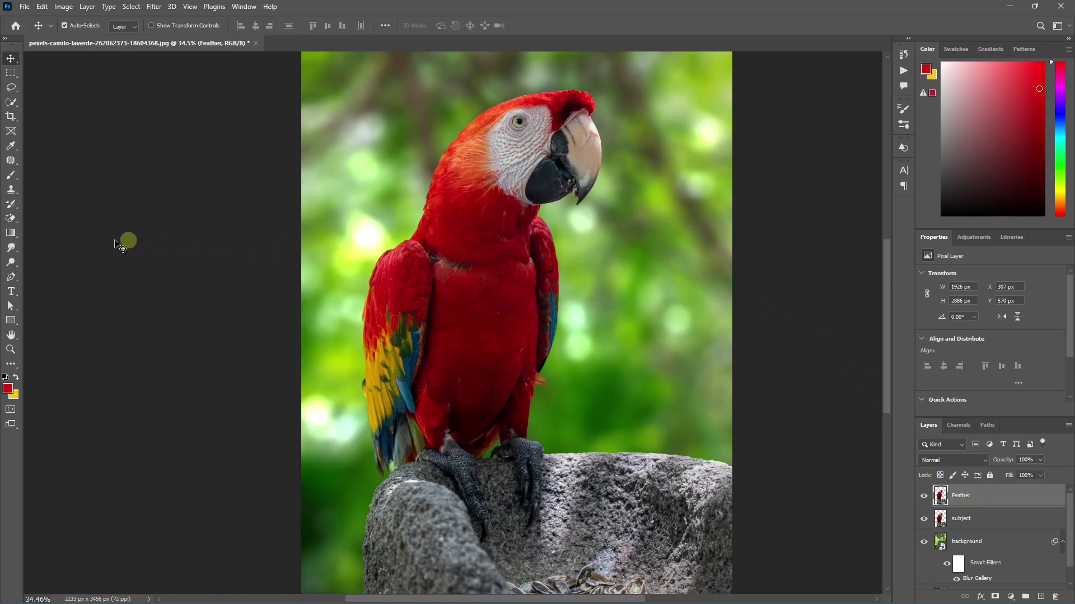
Choose the Smudge tool with a 3 px brush, 0% hardness and 83% strength.
left_click(11, 249)
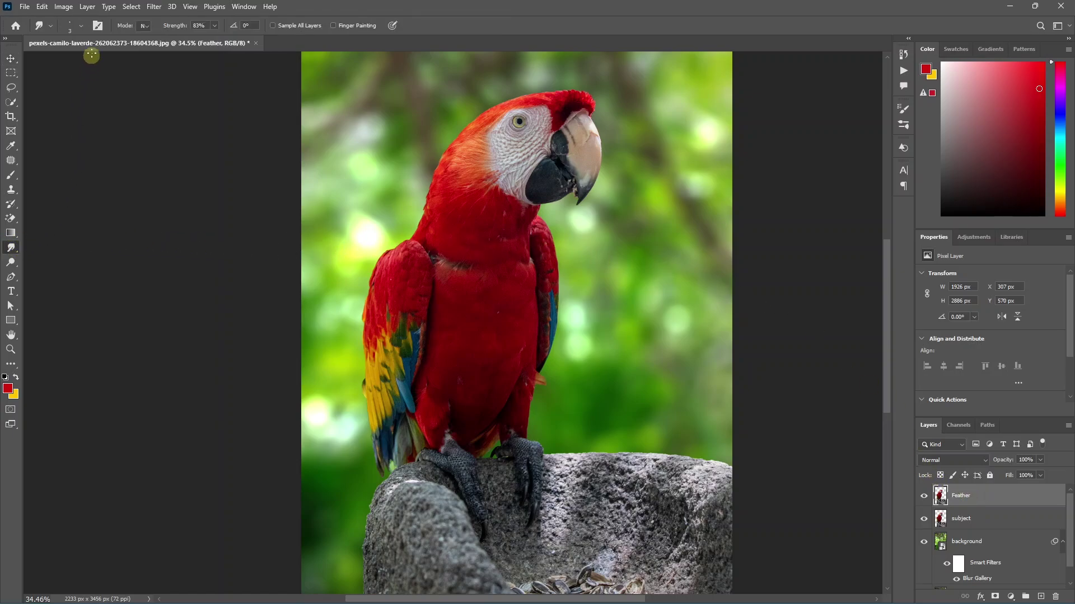
left_click(81, 26)
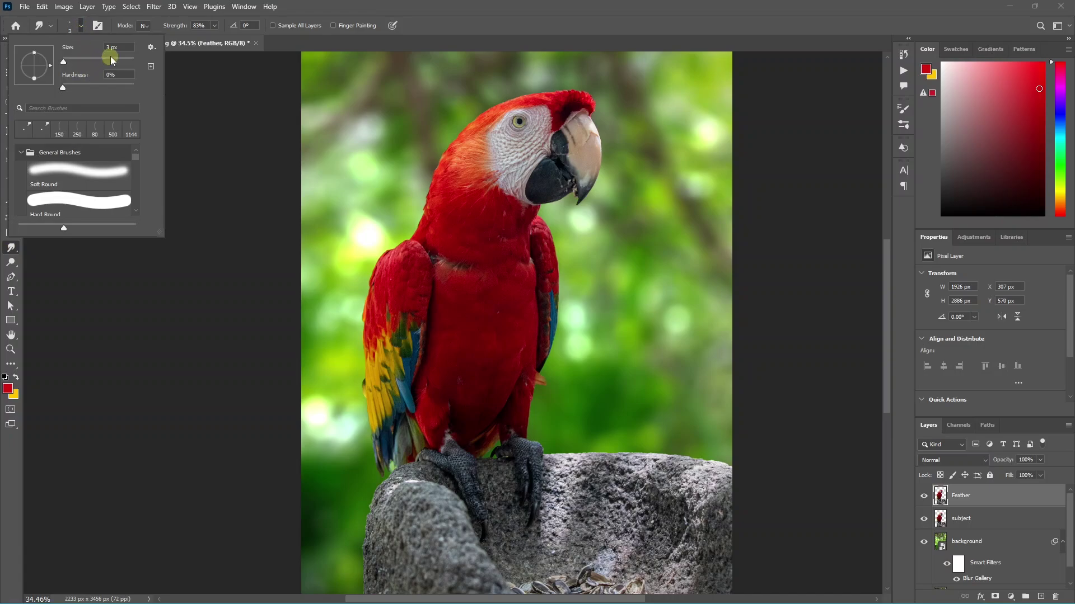
left_click(82, 25)
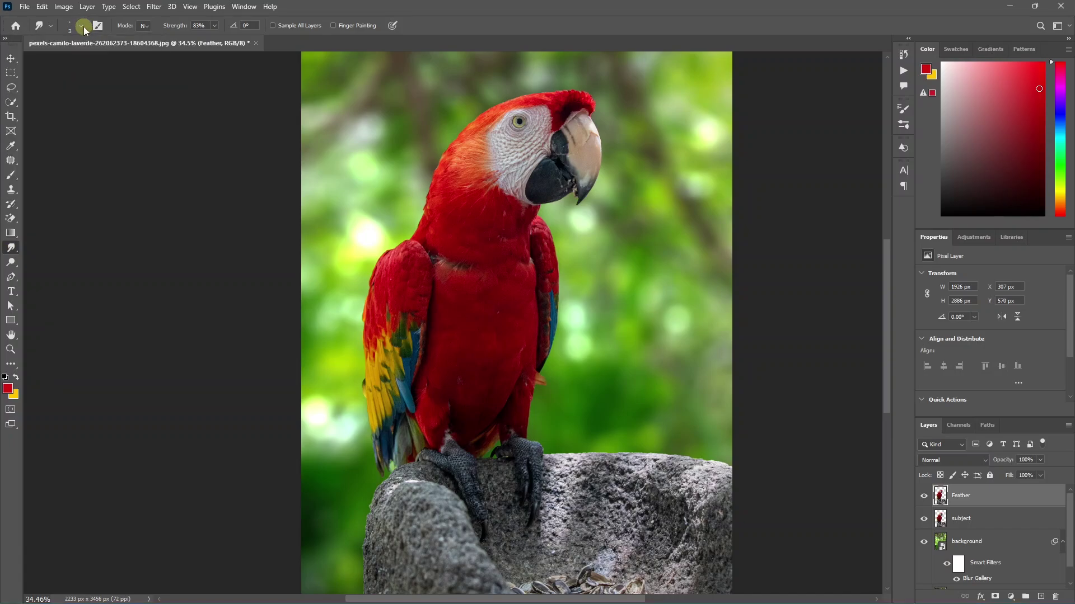
left_click_drag(207, 25, 189, 23)
left_click(144, 31)
left_click(144, 28)
Smudge short strands outward along the back edge of the parrot's neck on the Feather layer to make fine feather tips.
scroll(456, 143, "up", 3)
scroll(456, 149, "up", 5)
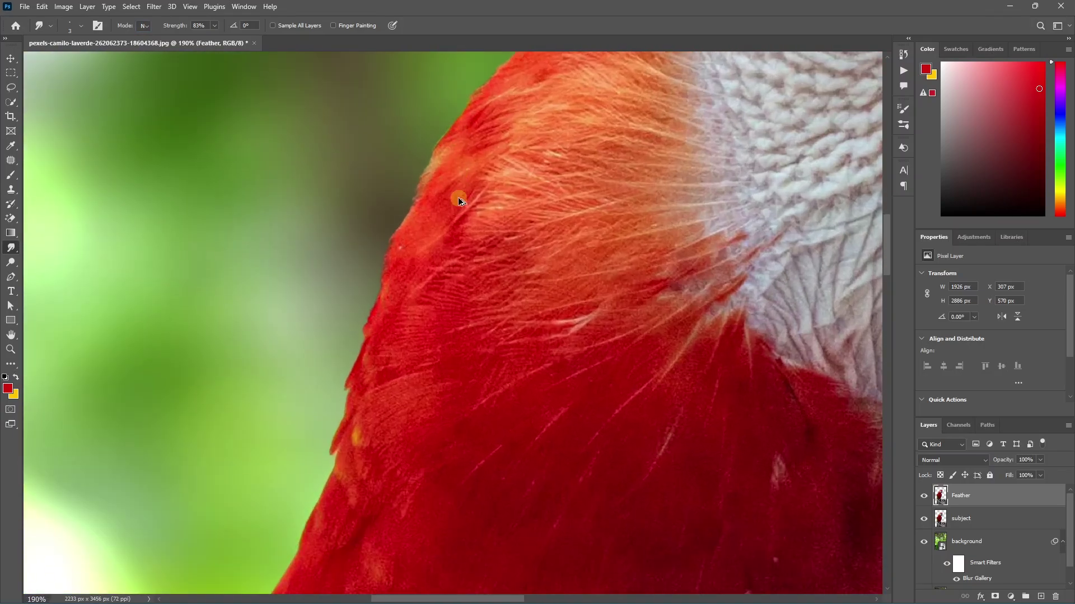
scroll(399, 266, "up", 2)
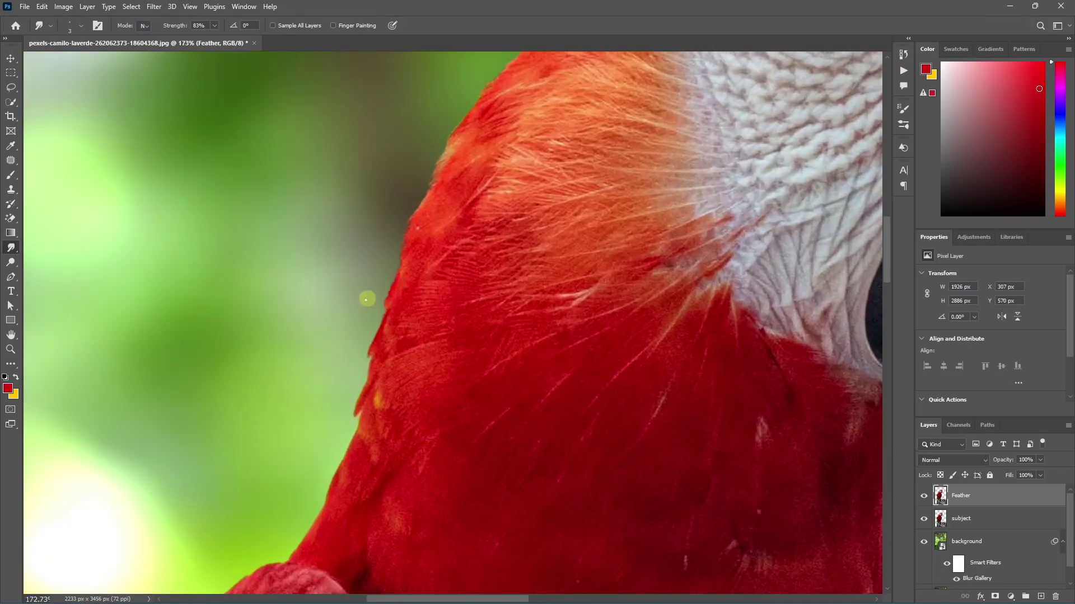
left_click_drag(424, 257, 323, 336)
left_click_drag(401, 292, 326, 354)
left_click_drag(388, 309, 320, 385)
left_click_drag(387, 328, 339, 377)
left_click_drag(371, 344, 343, 398)
left_click_drag(402, 327, 321, 433)
mouse_move(378, 370)
left_mouse_down()
mouse_move(322, 440)
mouse_move(324, 461)
left_mouse_up()
left_click_drag(362, 406, 312, 472)
mouse_move(364, 423)
left_mouse_down()
mouse_move(313, 494)
mouse_move(393, 425)
mouse_move(302, 511)
left_mouse_up()
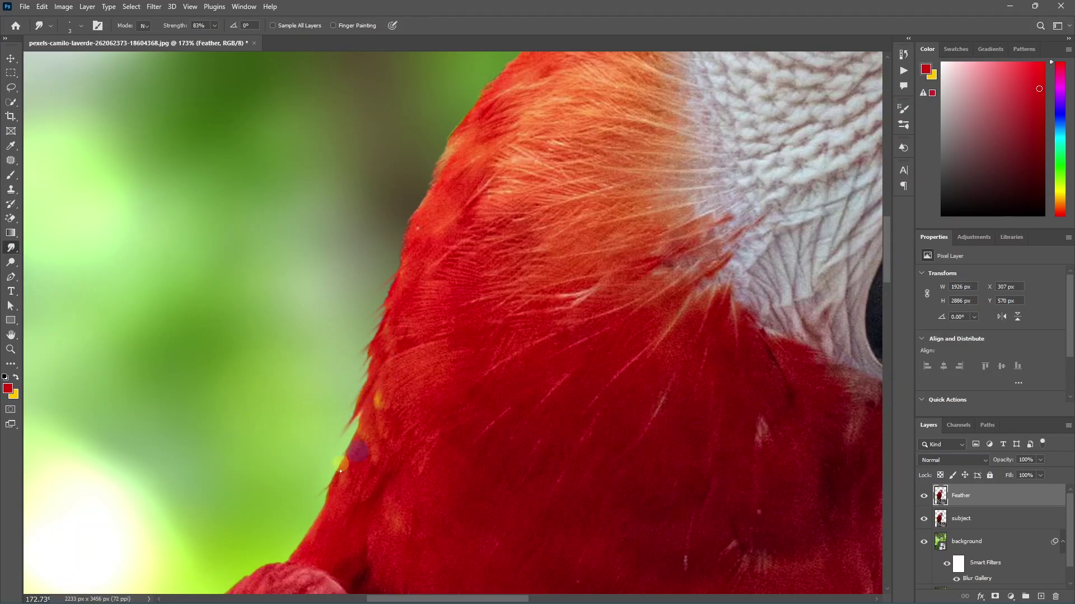
left_click_drag(359, 452, 321, 503)
scroll(397, 385, "down", 5)
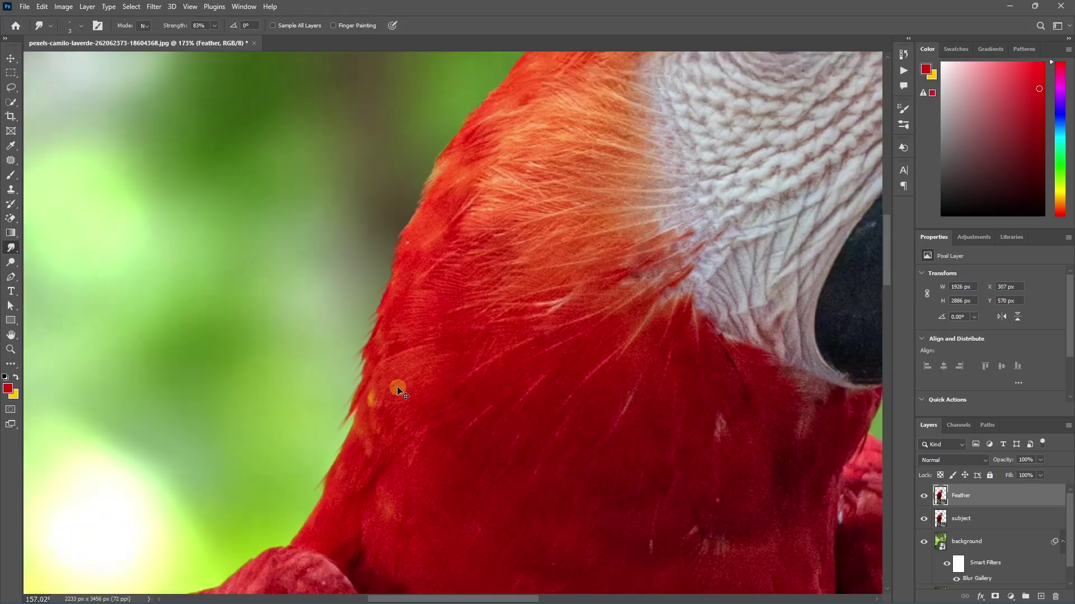
scroll(482, 458, "down", 2)
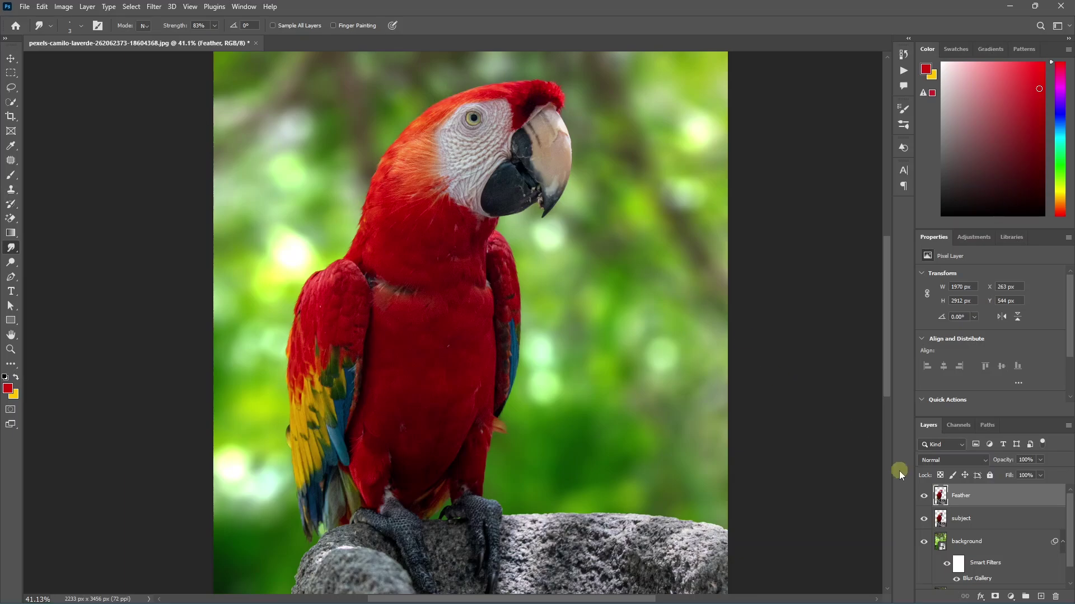
Compare the parrot's edges with and without the smudged strands by toggling the Feather layer's visibility.
left_click(923, 496)
left_click(923, 497)
left_click(923, 496)
left_click(923, 497)
left_click(923, 496)
left_click(923, 497)
Merge all visible layers into a new layer on top and hide the Feather, subject and background layers beneath it.
scroll(573, 312, "down", 5)
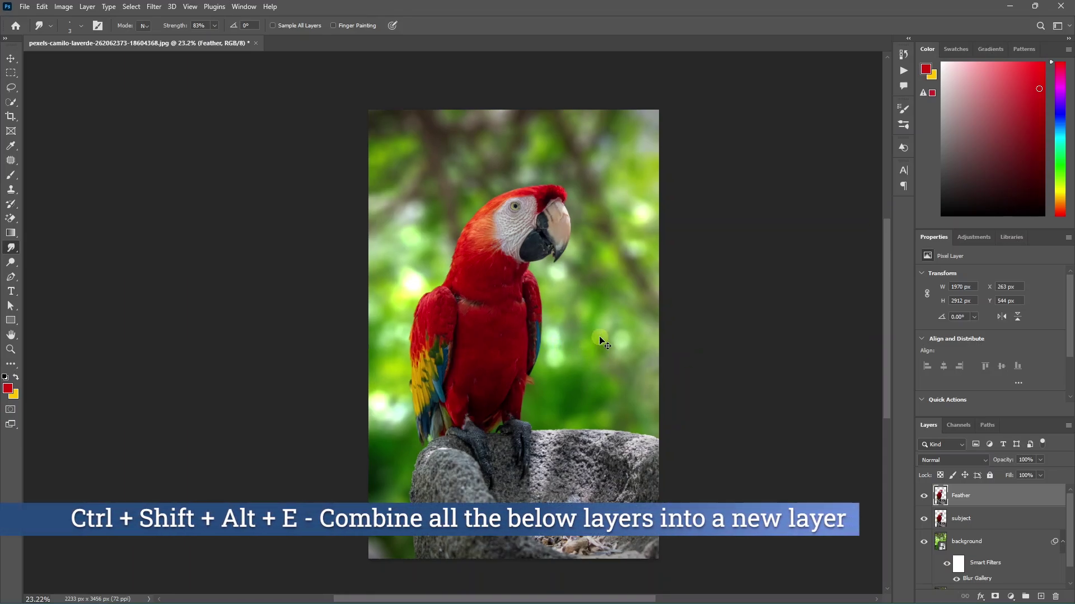
key("ctrl+shift+alt+e")
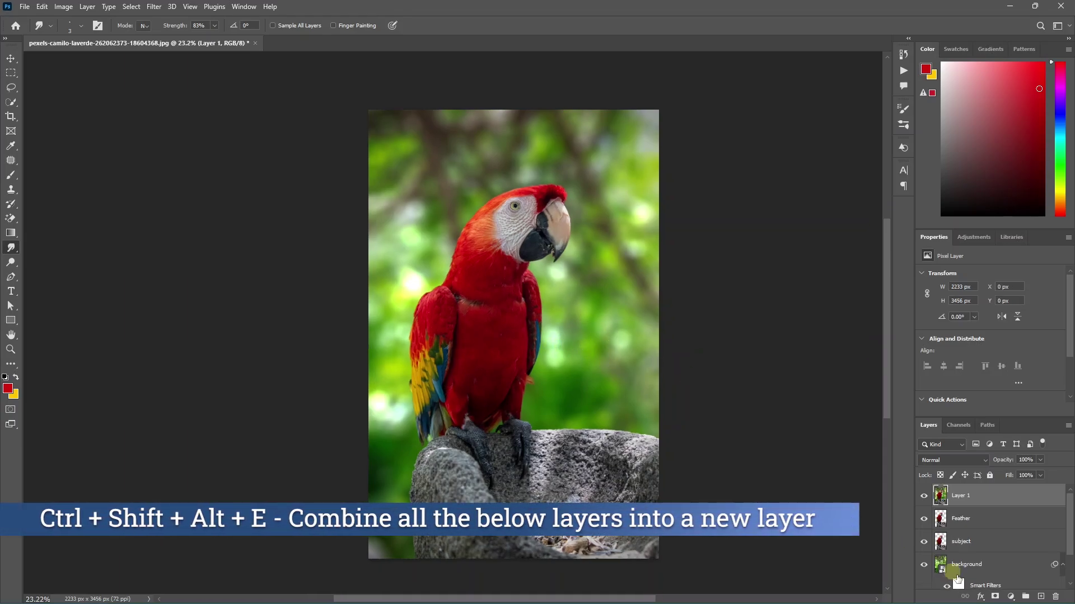
scroll(959, 561, "down", 2)
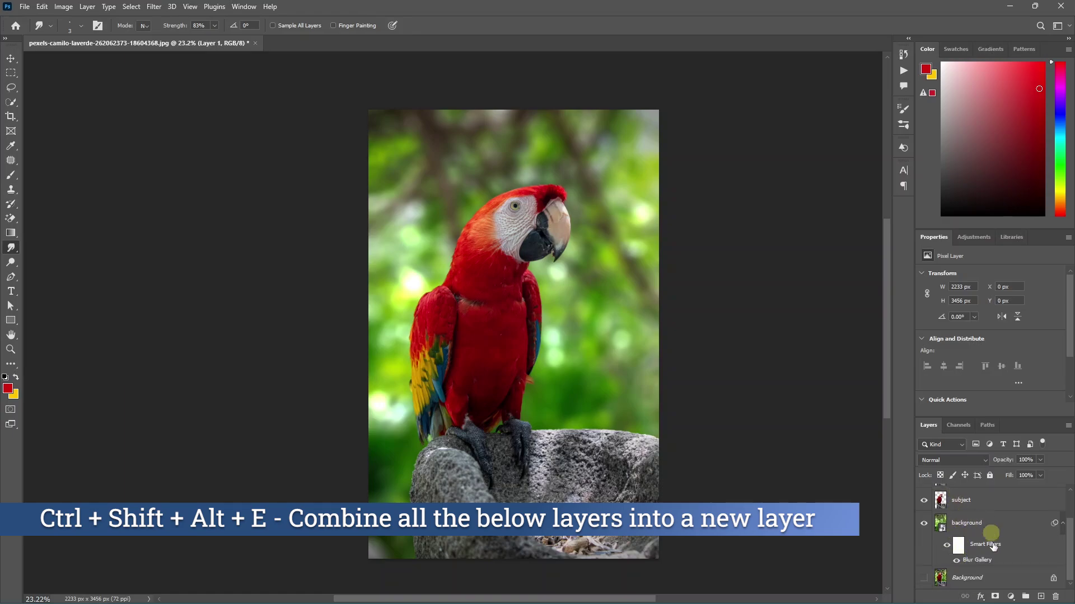
scroll(990, 543, "up", 2)
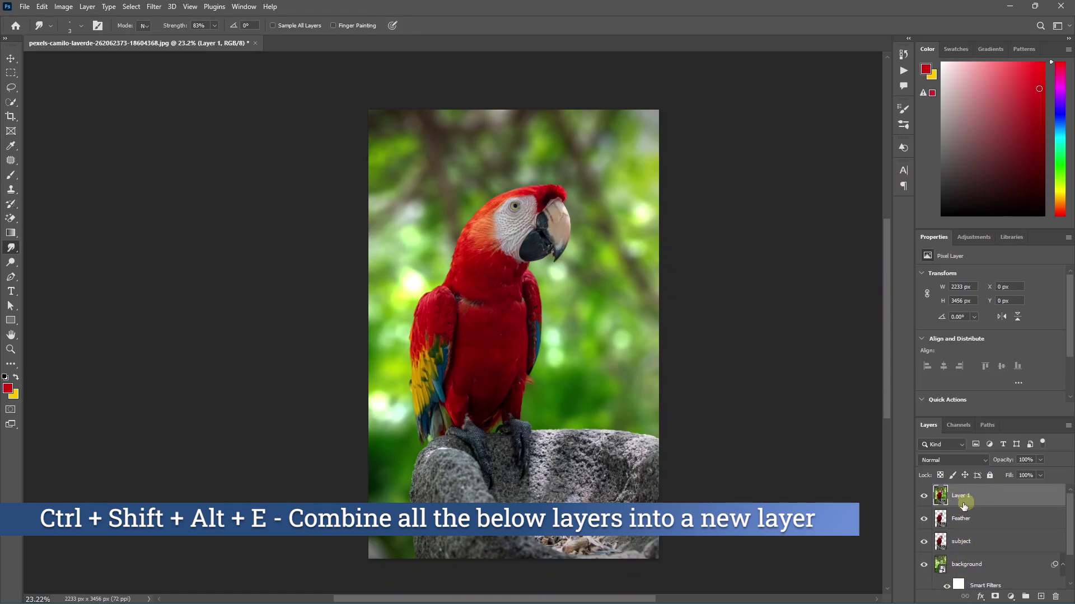
left_click(924, 520)
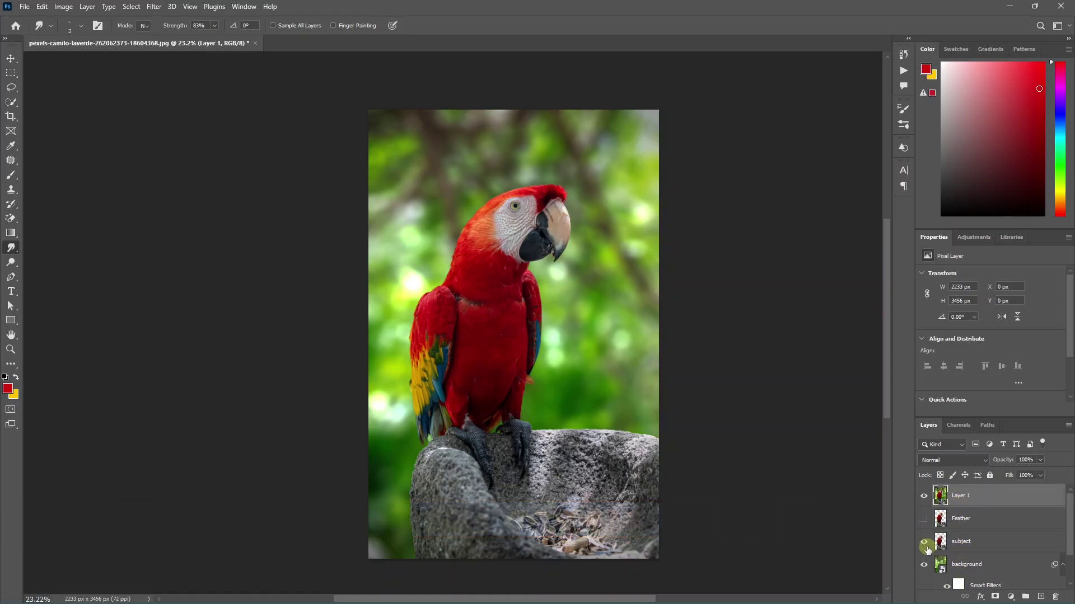
left_click_drag(925, 546, 924, 565)
Convert the merged layer to a smart object and open the Camera Raw Filter on it.
right_click(972, 496)
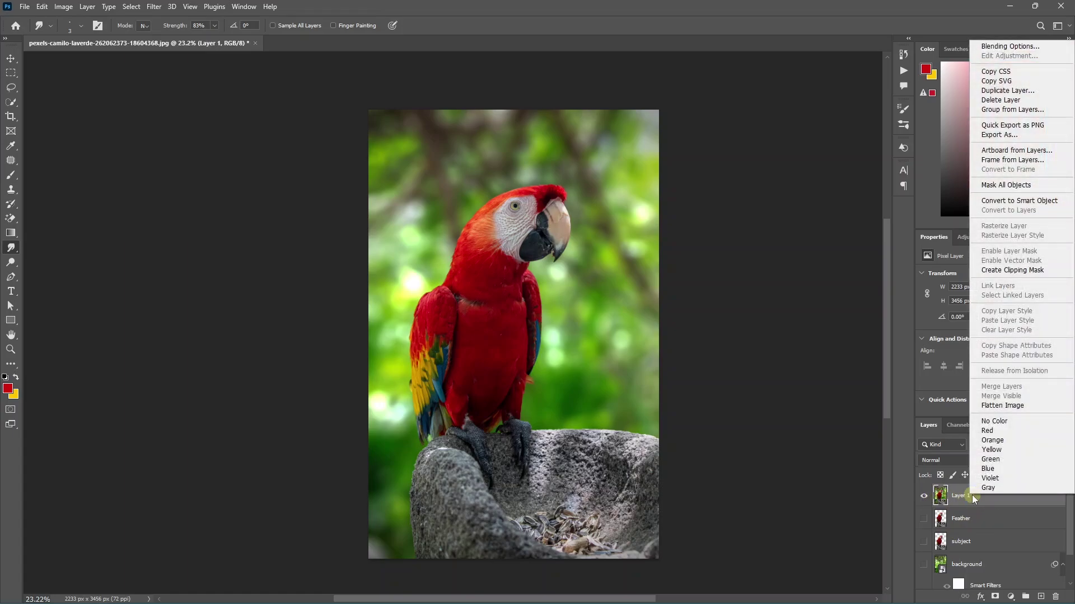
left_click(1016, 200)
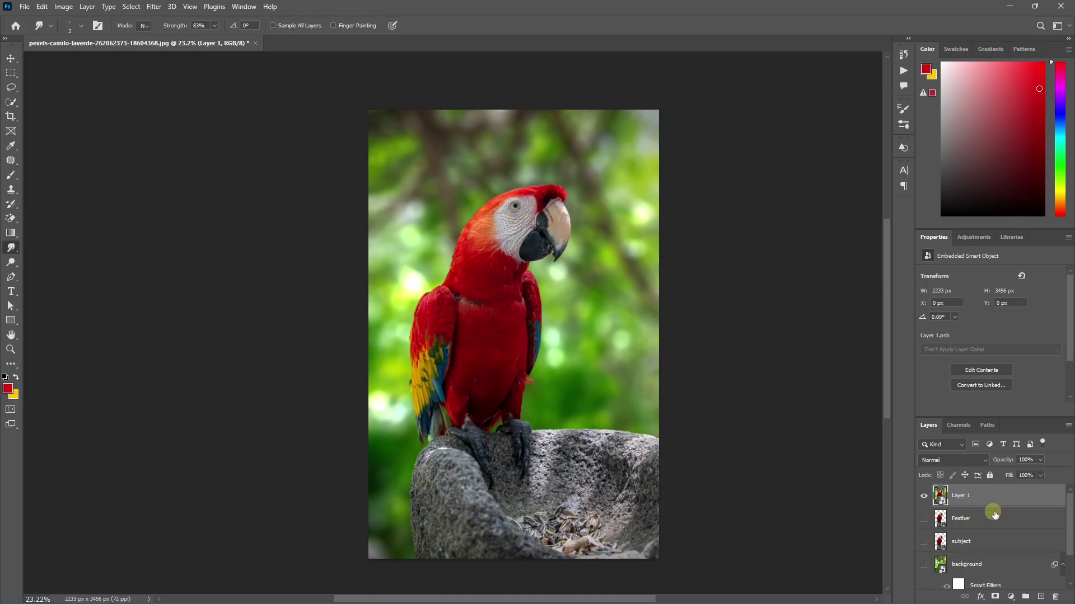
left_click(154, 7)
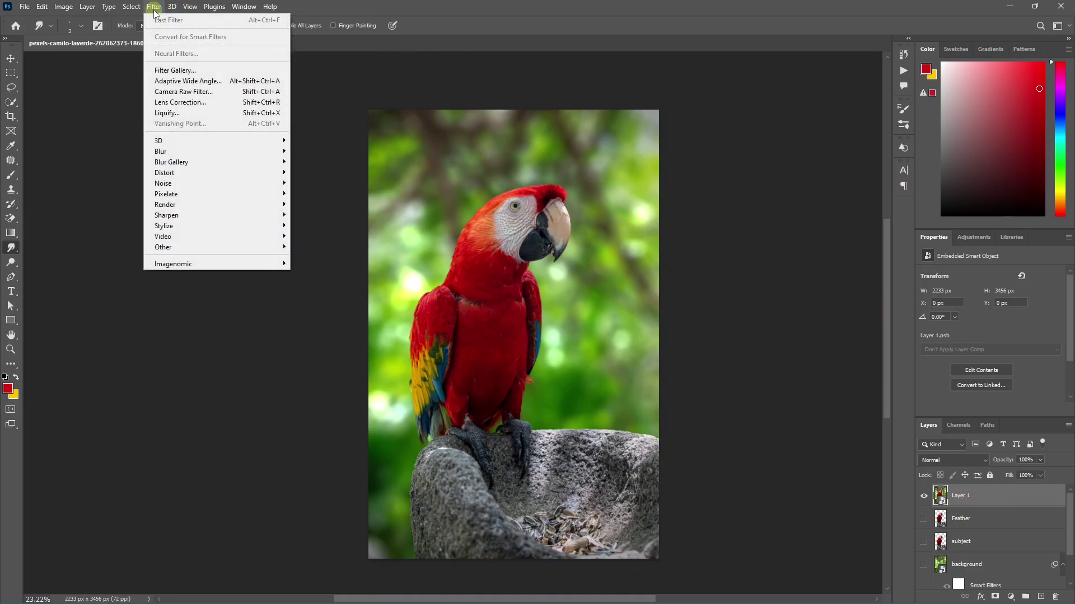
left_click(190, 91)
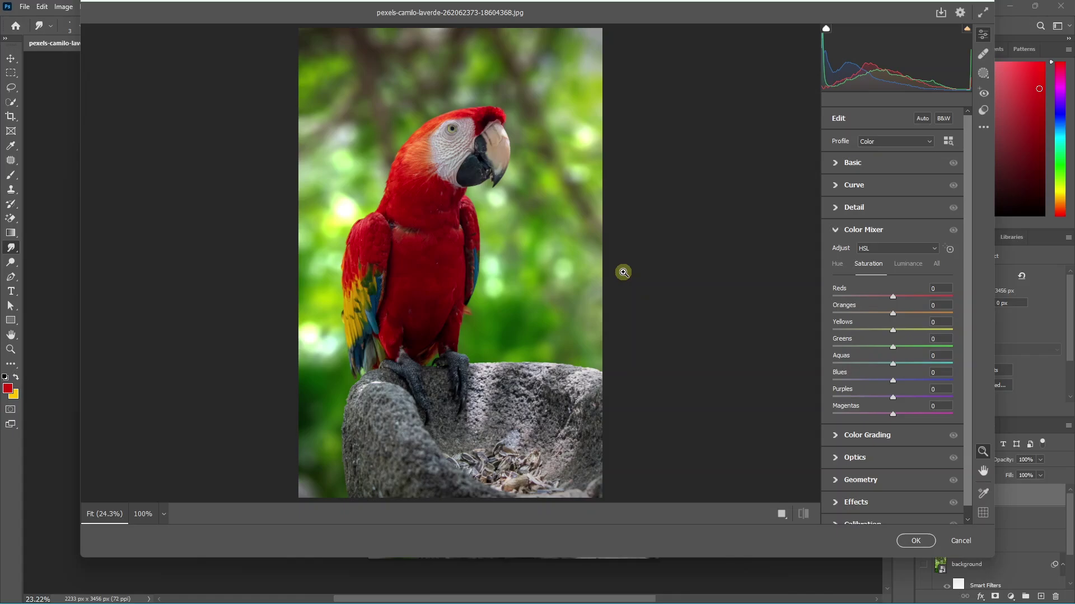
In the Basic adjustments, set temperature to +6, tint to +16, exposure to +0.10 and contrast to +4.
left_click(834, 163)
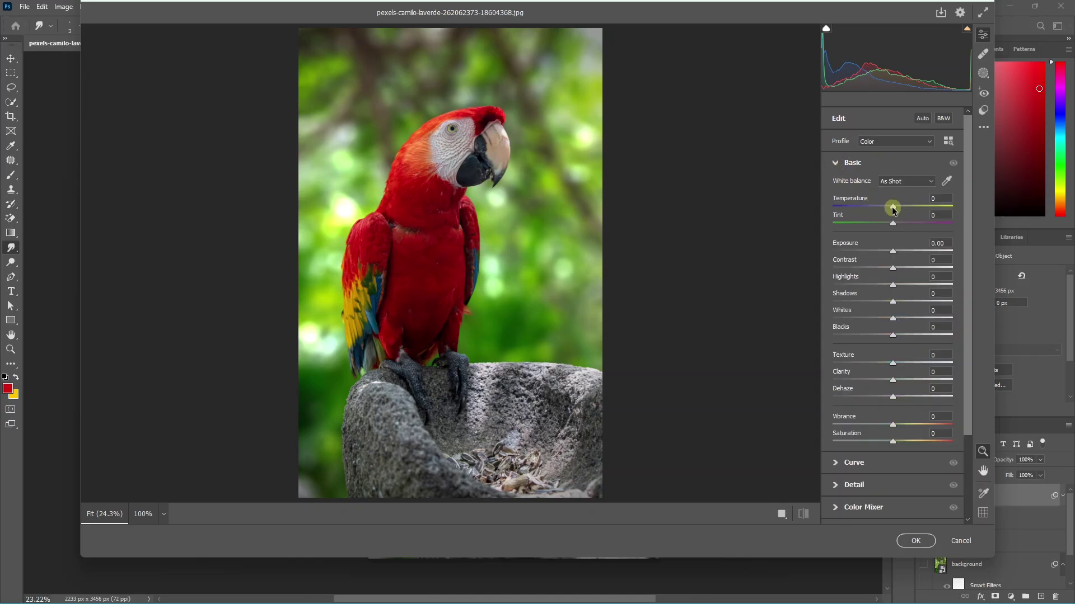
left_click_drag(893, 207, 896, 207)
left_click_drag(893, 224, 902, 224)
left_click_drag(893, 251, 895, 268)
Set highlights to -16, shadows -9, whites -7, blacks +36, texture +33, clarity +9 and dehaze +4, and raise the vibrance slightly.
left_click_drag(893, 285, 883, 285)
left_click_drag(893, 301, 889, 318)
left_click_drag(893, 335, 914, 336)
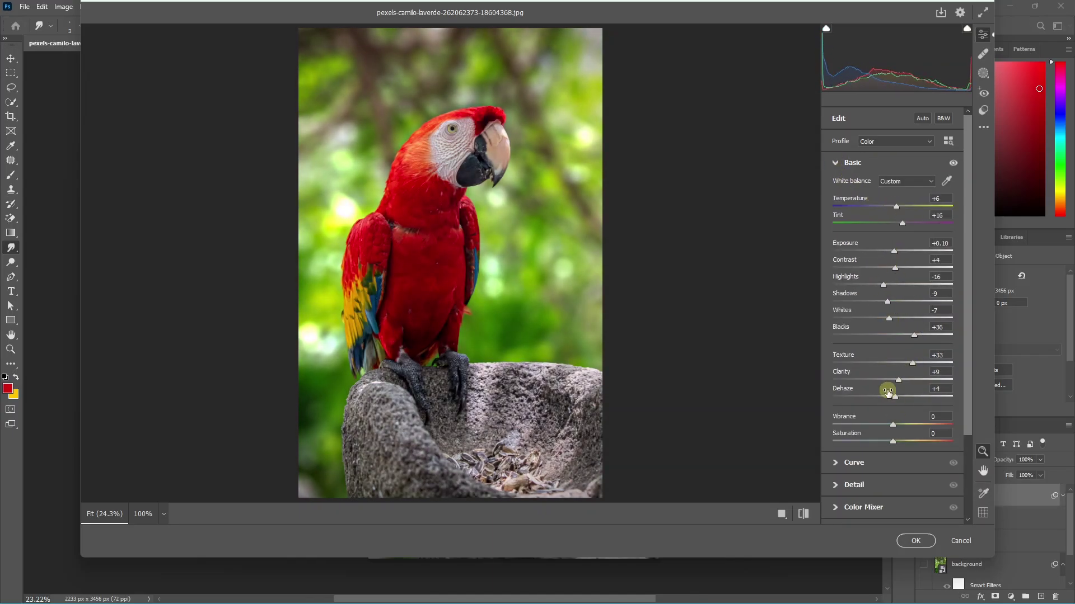
left_click_drag(892, 425, 901, 425)
left_click(803, 514)
left_click(803, 514)
Adjust the tone curve, and in the Color Mixer set the reds saturation to +27 and raise the greens and oranges.
left_click(835, 462)
left_click_drag(883, 291, 909, 296)
left_click(835, 423)
left_click(835, 289)
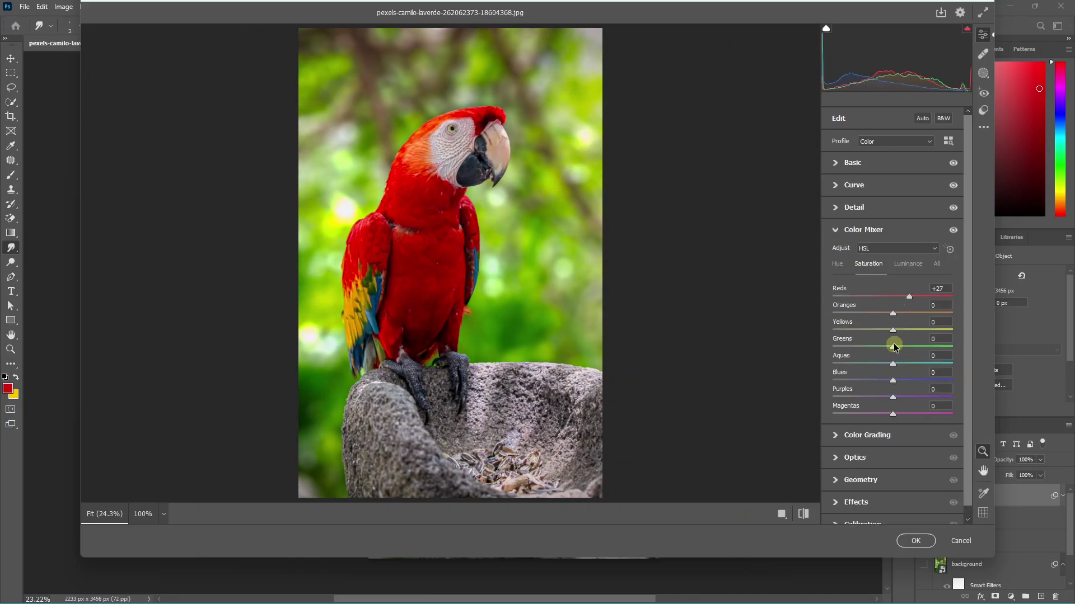
left_click_drag(892, 347, 909, 347)
left_click_drag(892, 314, 906, 313)
mouse_move(893, 330)
left_mouse_down()
mouse_move(904, 297)
mouse_move(894, 321)
left_mouse_up()
left_click(838, 264)
Tint the shadows, midtones and highlights with the Color Grading wheels and fine-tune their luminance and blending.
left_click(835, 435)
mouse_move(856, 419)
left_mouse_down()
mouse_move(856, 396)
mouse_move(851, 427)
left_mouse_up()
left_click_drag(856, 459, 842, 459)
left_click_drag(927, 419, 926, 416)
left_click_drag(928, 459, 927, 458)
mouse_move(851, 427)
left_mouse_down()
mouse_move(868, 432)
mouse_move(860, 425)
left_mouse_up()
left_click_drag(893, 488, 911, 505)
left_click_drag(894, 321, 885, 324)
left_click_drag(893, 368, 896, 367)
mouse_move(926, 415)
left_mouse_down()
mouse_move(958, 427)
mouse_move(856, 427)
mouse_move(912, 427)
left_mouse_up()
left_click(803, 514)
left_click(835, 230)
Set the vignetting effect to -2 in the Camera Raw Filter.
left_click(835, 435)
left_click(835, 491)
left_click_drag(892, 369, 891, 369)
Compare the before and after versions side by side and apply the Camera Raw Filter to the merged layer.
left_click(750, 514)
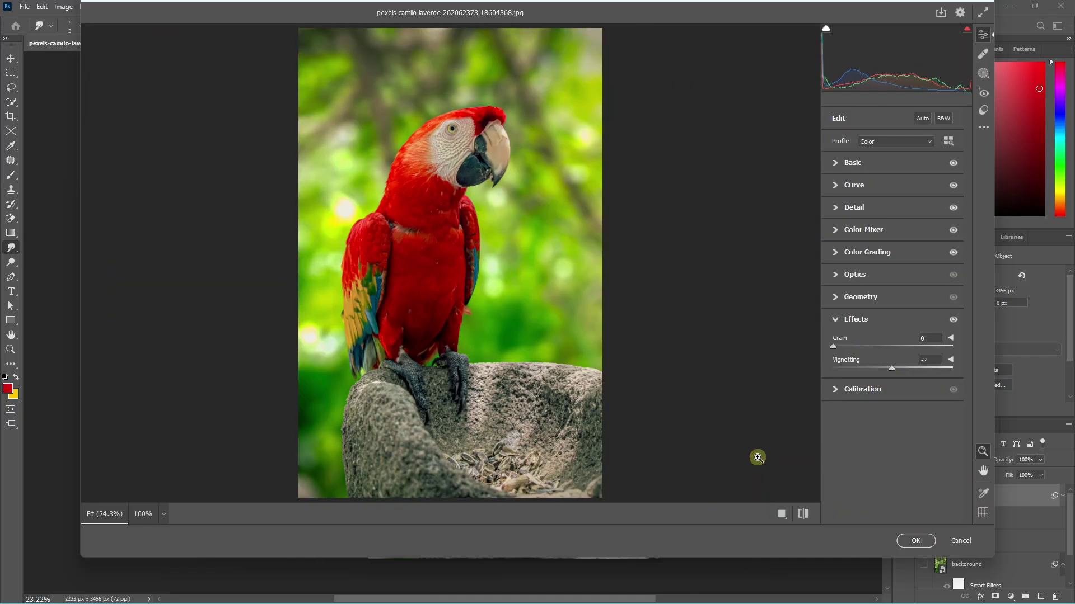
left_click(781, 516)
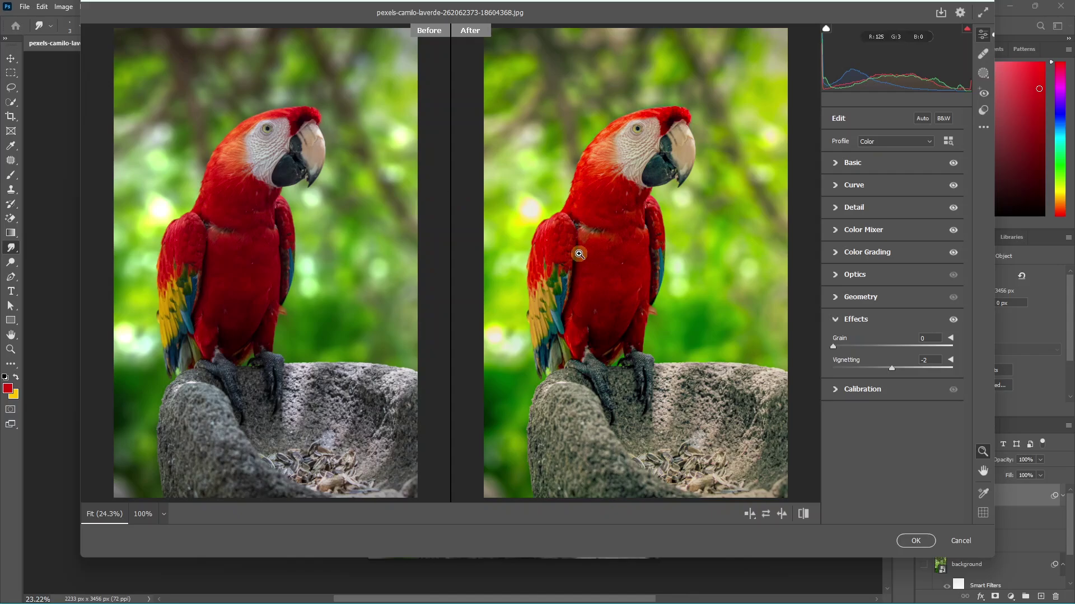
left_click(916, 542)
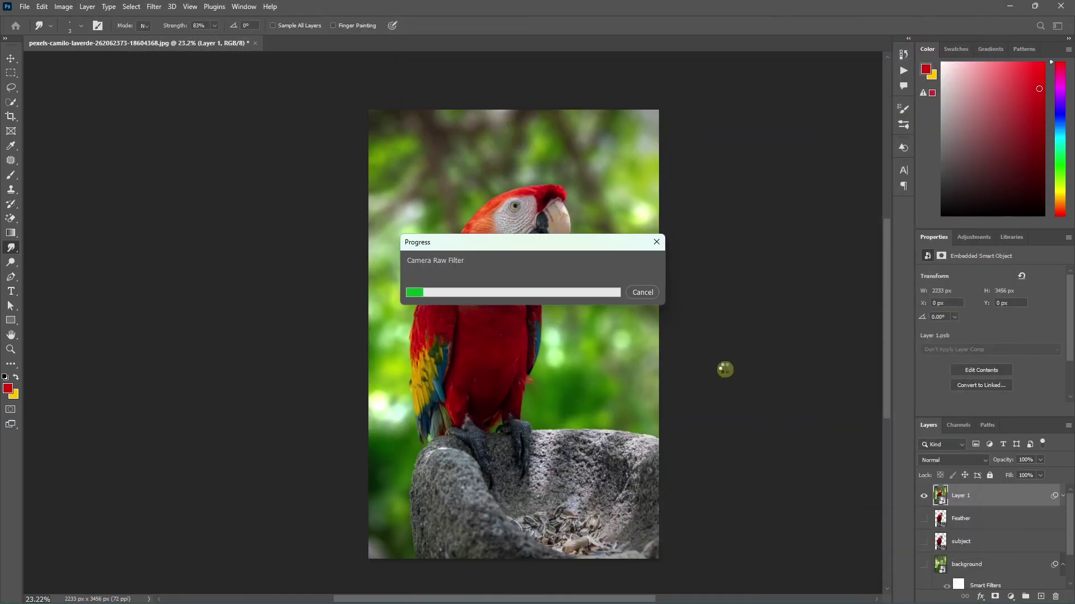
key("ctrl+0")
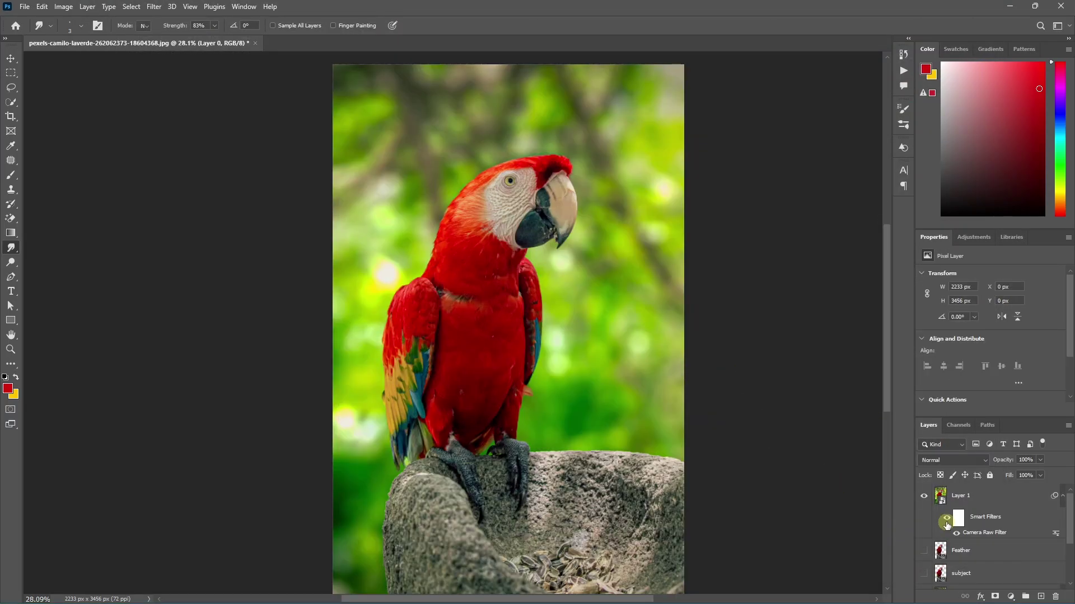
Lower the opacity of the Camera Raw smart filter in its blending options.
double_click(1057, 535)
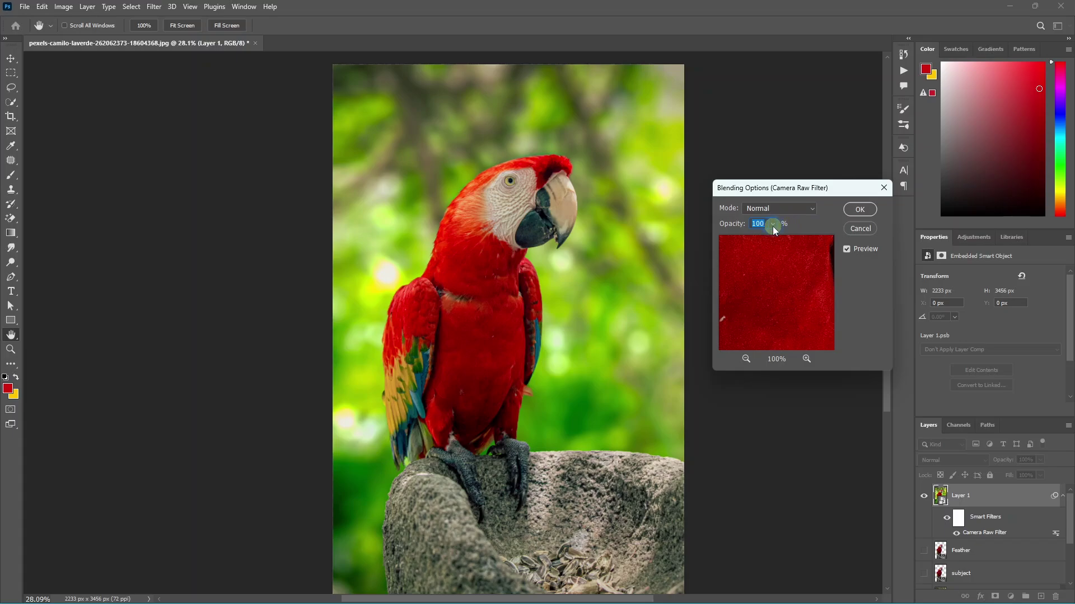
left_click_drag(771, 243, 752, 239)
left_click(867, 209)
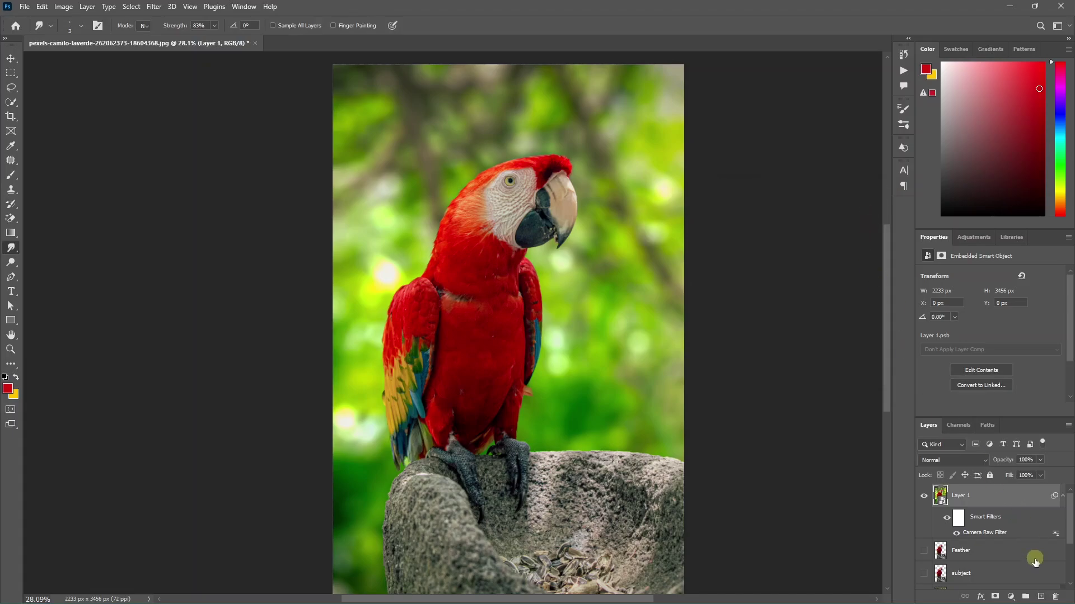
Compare the finished edit with the original photo by repeatedly showing only Layer 0 and restoring the edited layer.
scroll(978, 541, "down", 3)
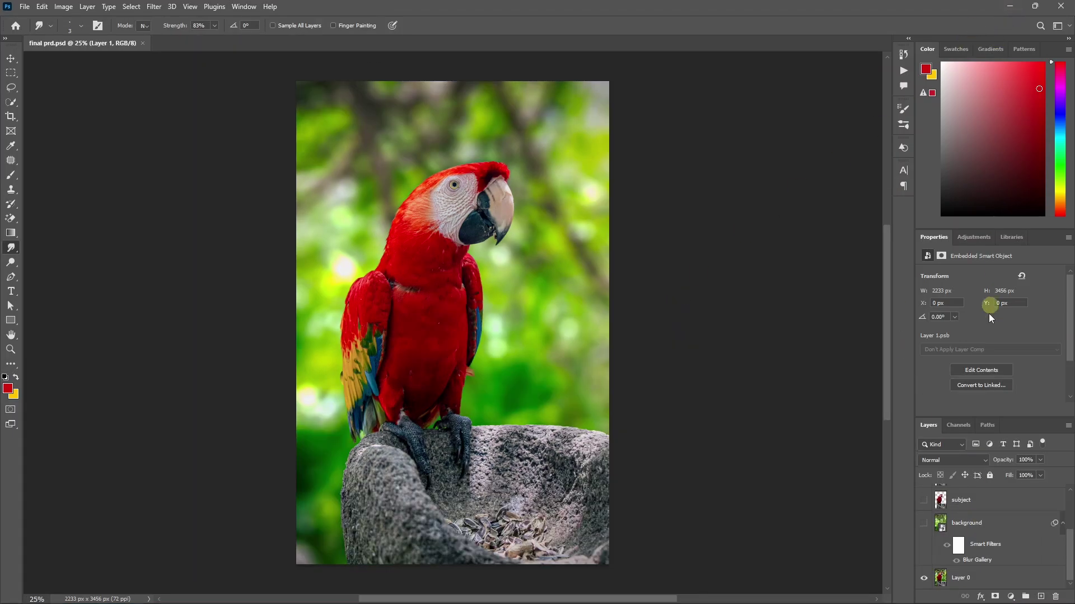
left_click(924, 580)
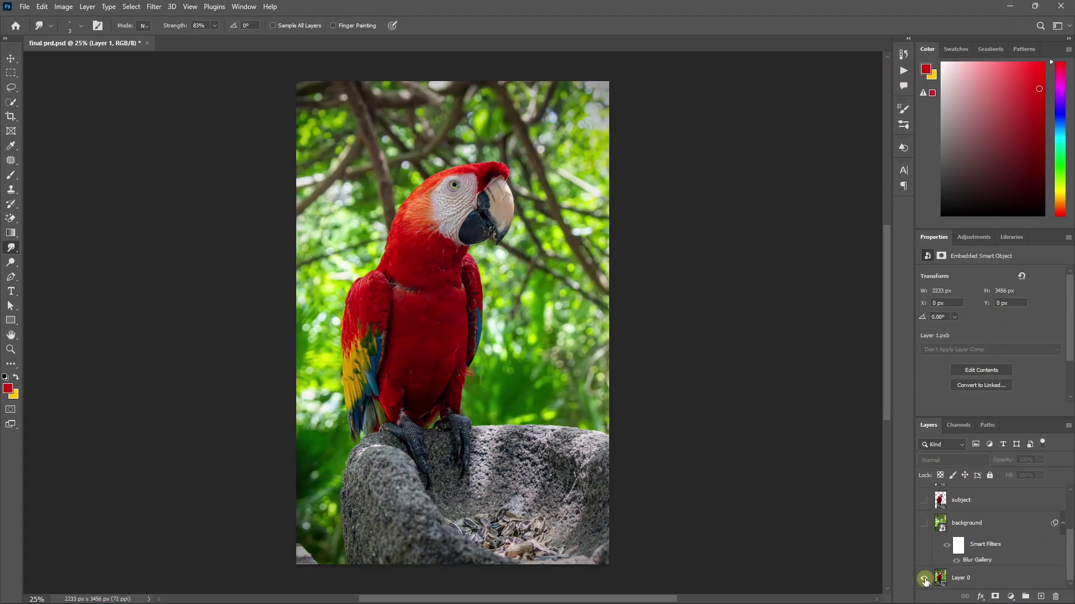
left_click(925, 580)
left_click(925, 580)
left_click(924, 579)
left_click(925, 579)
left_click(924, 580)
left_click(925, 580)
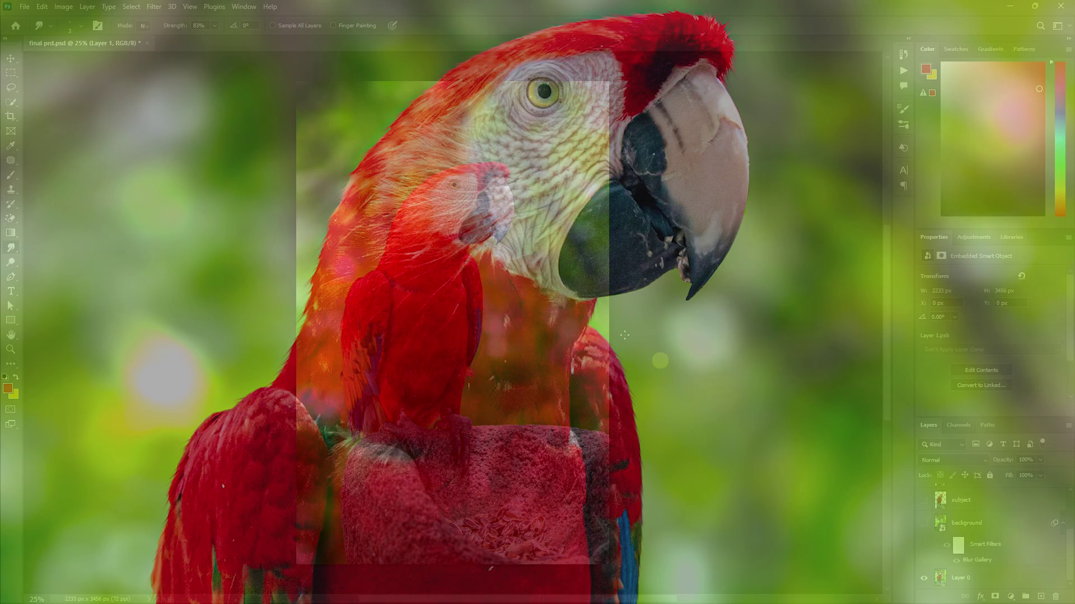